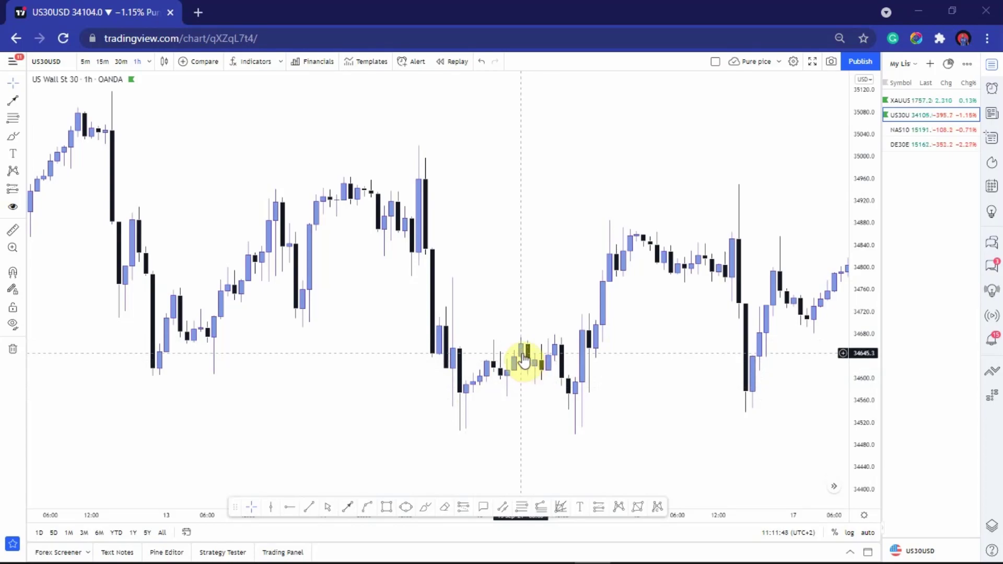
Step: Drag the chart left, right and up to frame the 13th–16th dip and rebound candles
drag(544, 364, 471, 327)
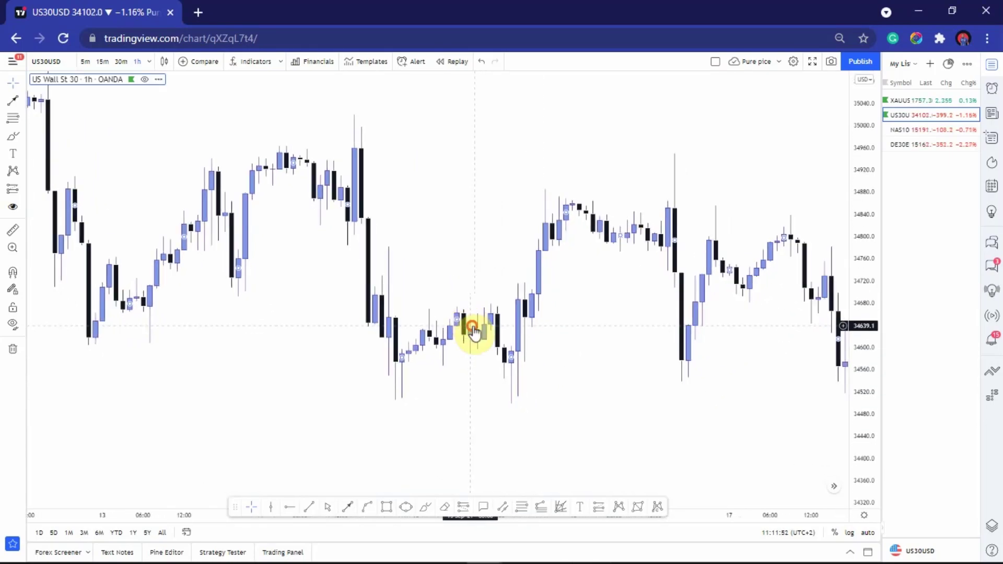
drag(473, 333, 461, 384)
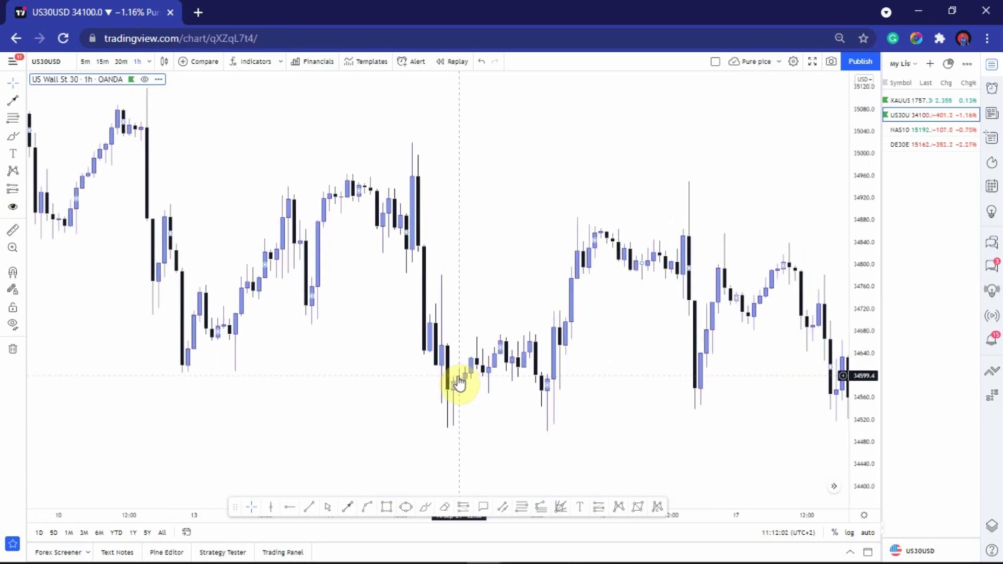
drag(460, 384, 445, 386)
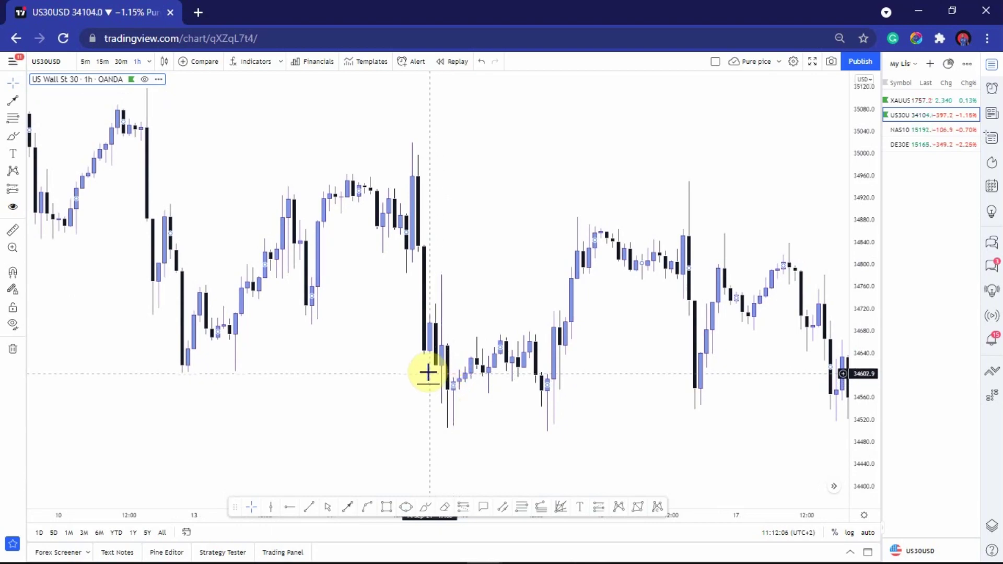
mouse_move(308, 247)
mouse_down()
mouse_move(412, 346)
mouse_move(293, 320)
mouse_move(435, 232)
mouse_up()
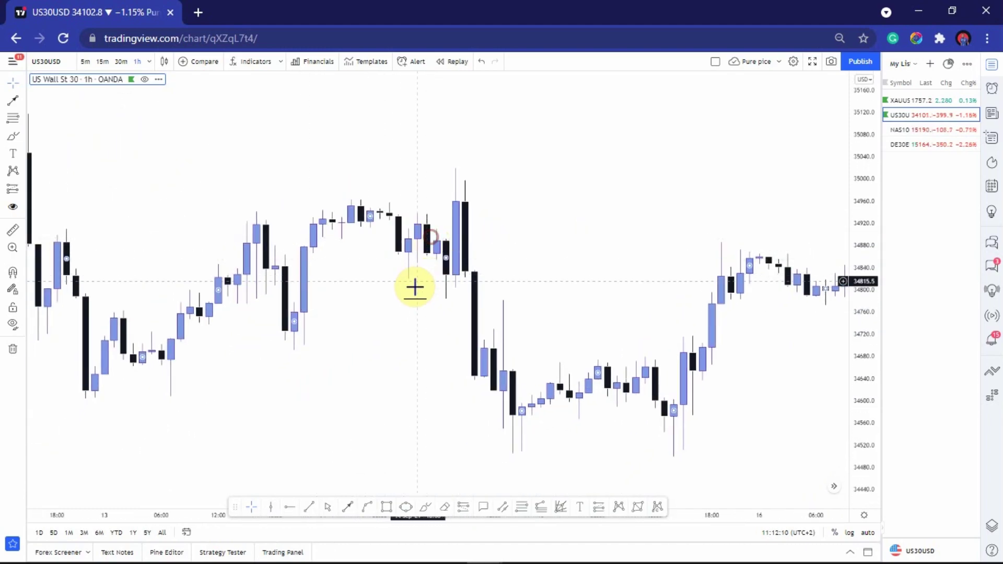
mouse_move(383, 256)
mouse_down()
mouse_move(459, 203)
mouse_move(417, 201)
mouse_move(458, 170)
mouse_up()
Step: With the Brush, loop the tall candle's top, stroke a level above the highs, and circle the lower candles
click(430, 508)
mouse_move(503, 117)
mouse_down()
mouse_move(537, 152)
mouse_move(487, 113)
mouse_up()
drag(368, 146, 439, 150)
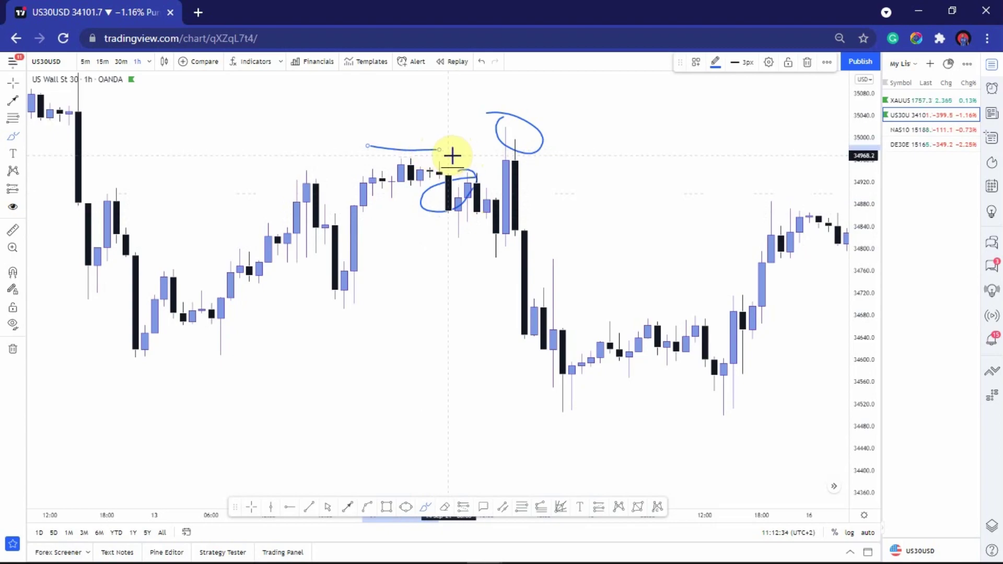
click(509, 135)
drag(533, 143, 516, 136)
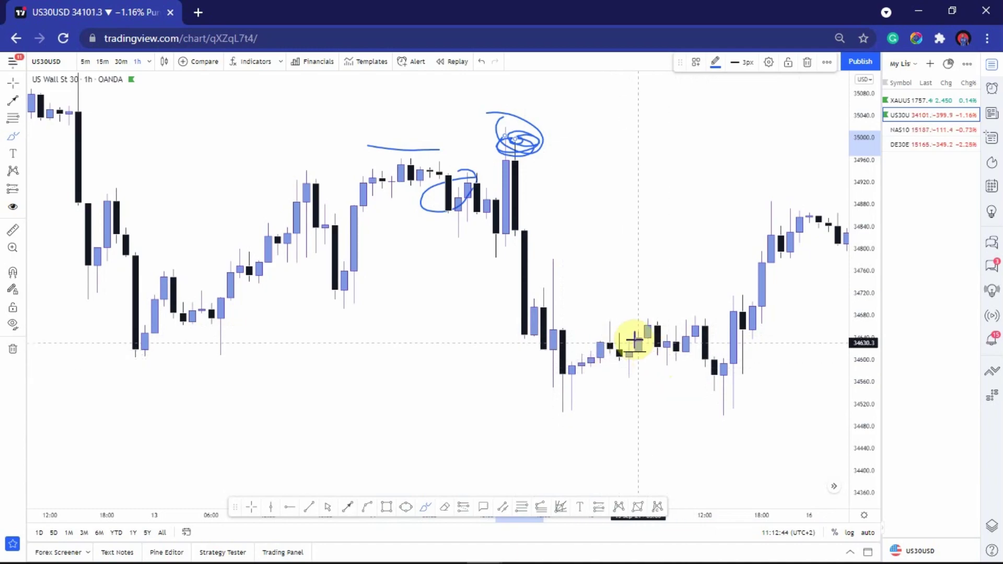
mouse_move(634, 340)
mouse_down()
mouse_move(650, 340)
mouse_move(618, 352)
mouse_move(663, 336)
mouse_move(706, 362)
mouse_move(723, 401)
mouse_move(770, 228)
mouse_up()
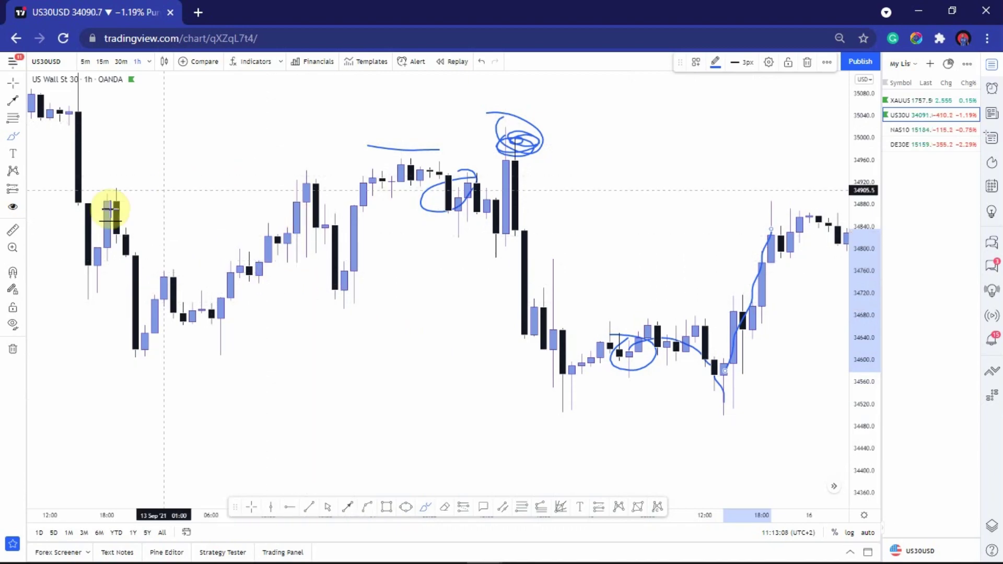
Step: Remove all drawings, then handwrite 'Complete' with an underlining arrow beneath the dip
click(13, 351)
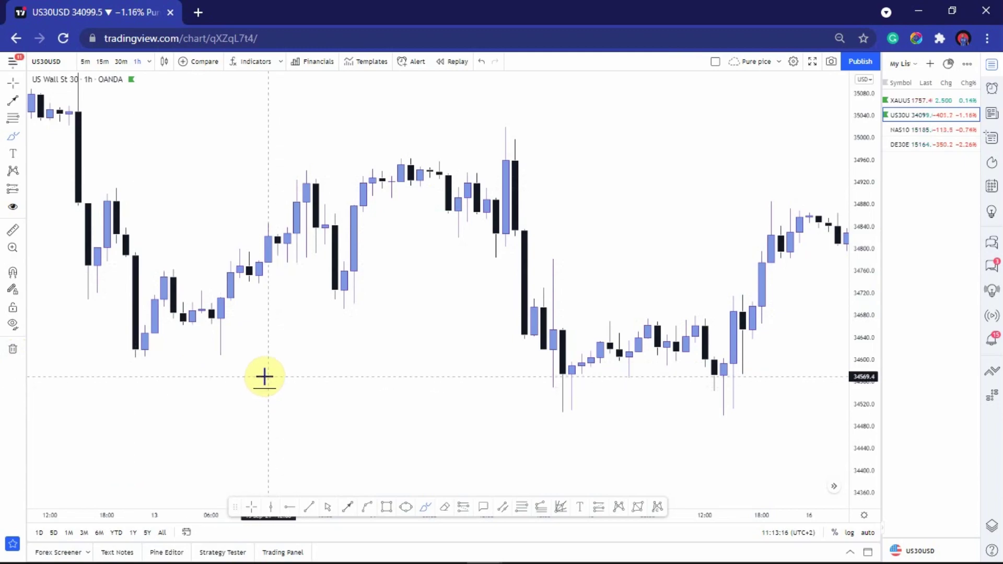
mouse_move(285, 350)
mouse_down()
mouse_move(261, 376)
mouse_move(318, 363)
mouse_move(347, 388)
mouse_move(389, 369)
mouse_move(391, 391)
mouse_move(412, 382)
mouse_move(399, 401)
mouse_move(444, 401)
mouse_up()
mouse_move(252, 401)
mouse_down()
mouse_move(420, 409)
mouse_move(402, 416)
mouse_up()
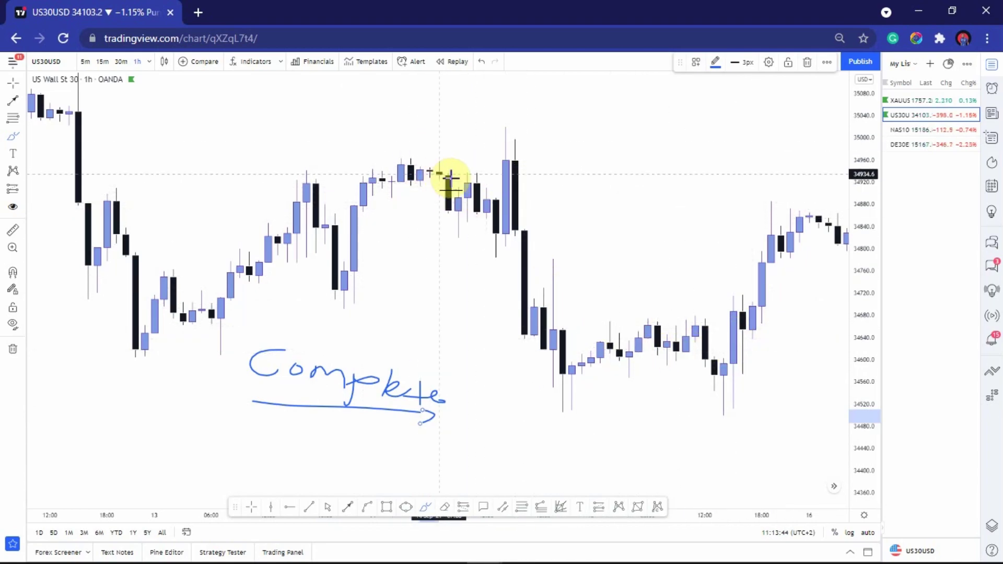
Step: Draw a downward arrow at the tall candle's peak and two parallel lines along the rising trend
mouse_move(495, 93)
mouse_down()
mouse_move(468, 117)
mouse_move(477, 134)
mouse_up()
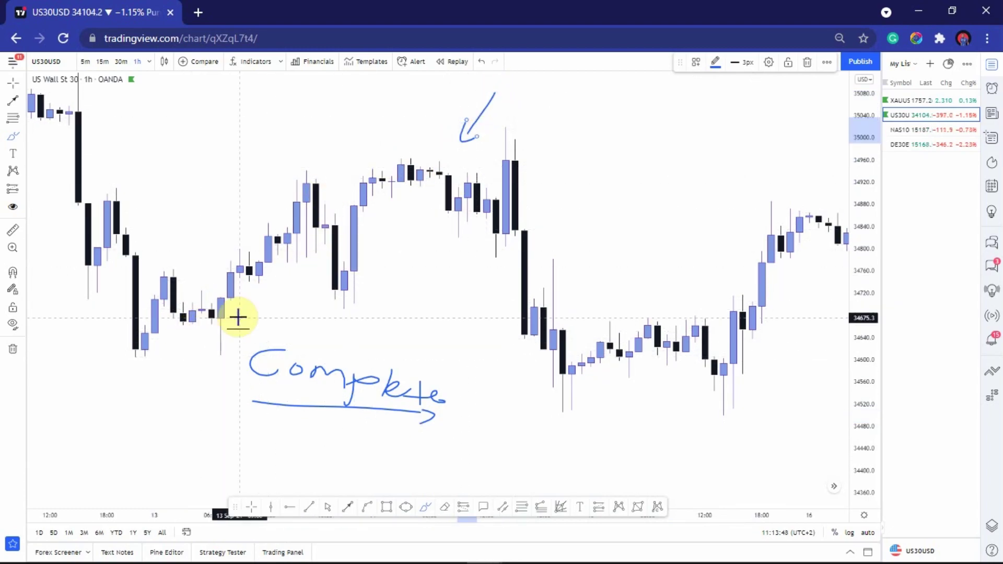
drag(187, 361, 315, 288)
drag(152, 289, 277, 188)
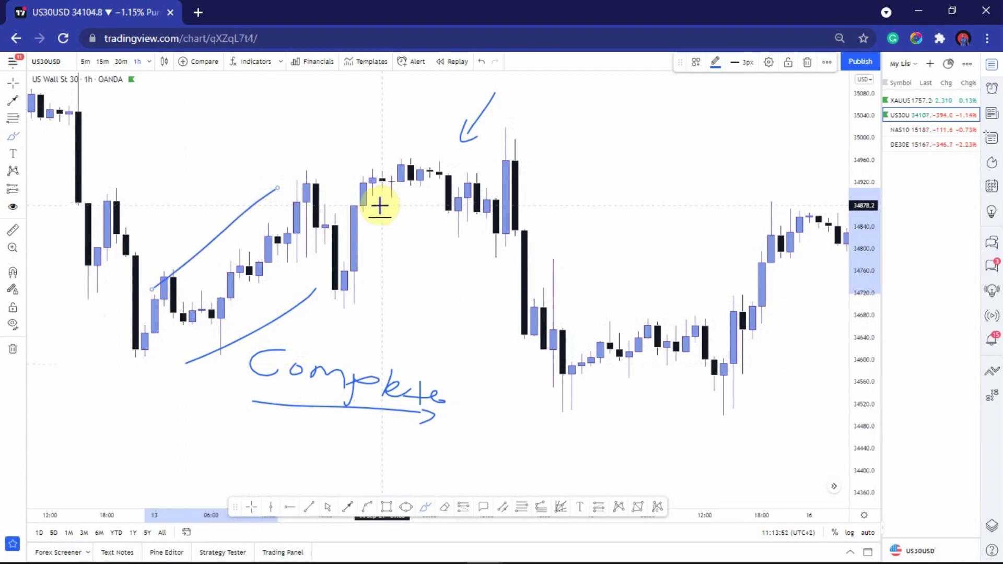
Step: Handwrite B, X and S with check marks under the X at the upper right
mouse_move(575, 113)
mouse_down()
mouse_move(573, 145)
mouse_move(575, 127)
mouse_move(560, 141)
mouse_up()
mouse_move(678, 109)
mouse_down()
mouse_move(638, 143)
mouse_move(677, 149)
mouse_up()
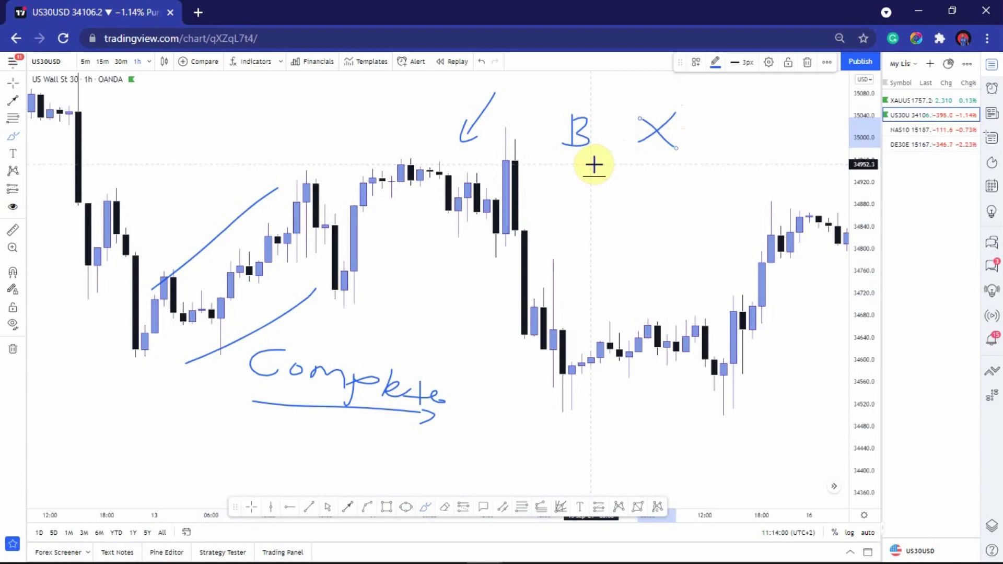
mouse_move(590, 173)
mouse_down()
mouse_move(591, 190)
mouse_move(559, 192)
mouse_up()
mouse_move(637, 175)
mouse_down()
mouse_move(675, 166)
mouse_move(651, 197)
mouse_move(694, 183)
mouse_up()
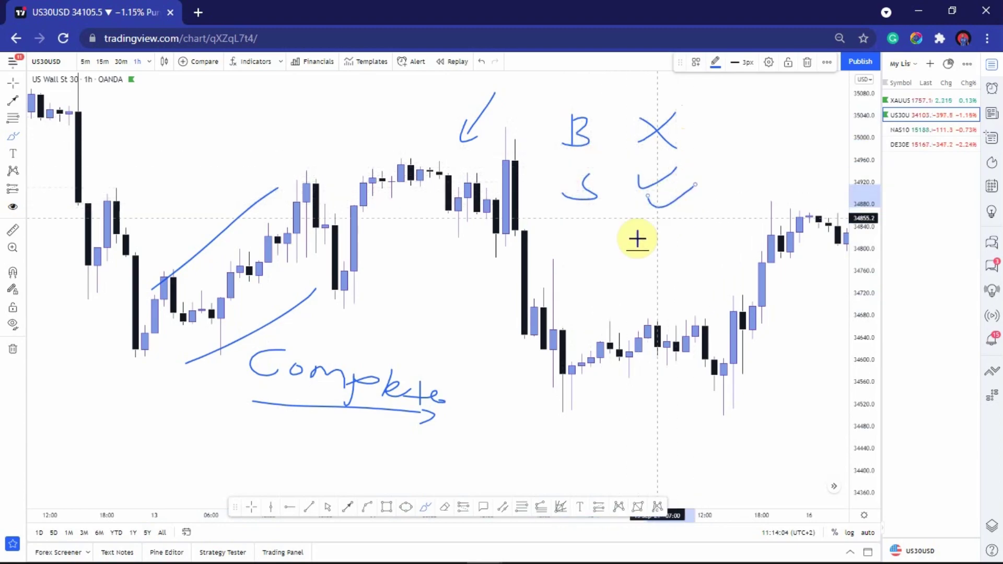
click(326, 509)
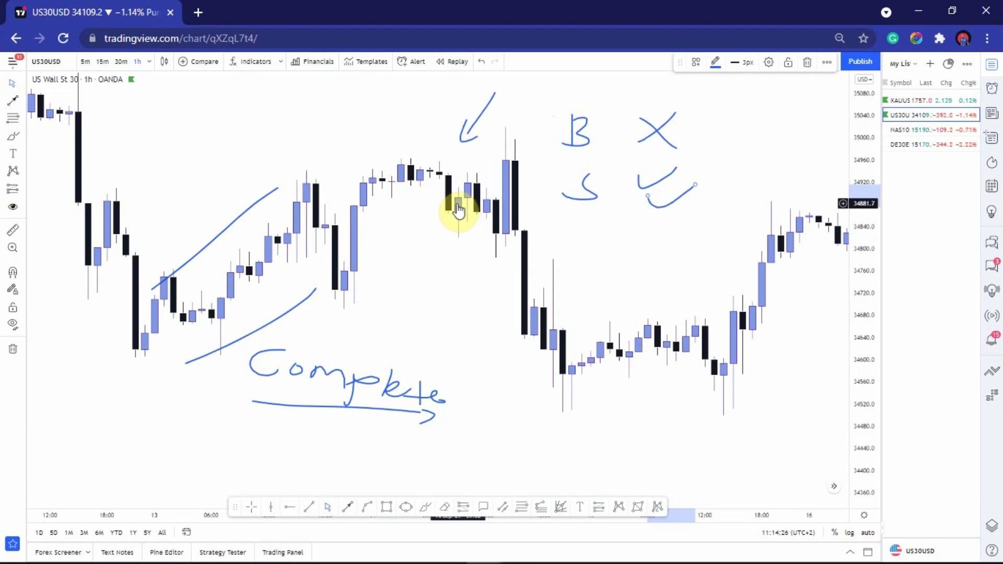
Step: Clear the annotations, then zoom and stretch the price scale to enlarge the candles near 34960
click(354, 179)
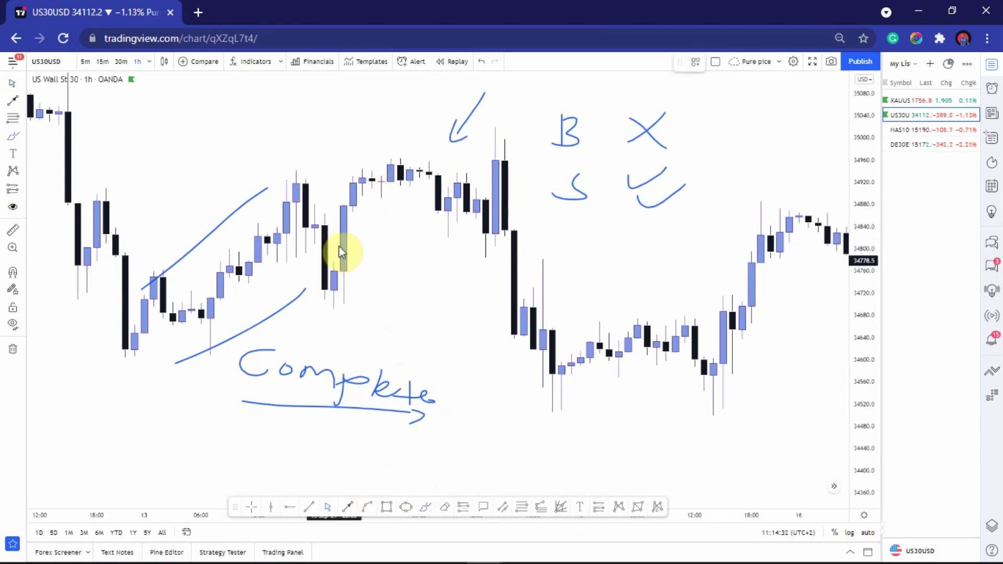
mouse_move(349, 206)
mouse_down()
mouse_move(372, 177)
mouse_move(414, 172)
mouse_move(460, 183)
mouse_move(479, 209)
mouse_move(470, 212)
mouse_move(475, 204)
mouse_up()
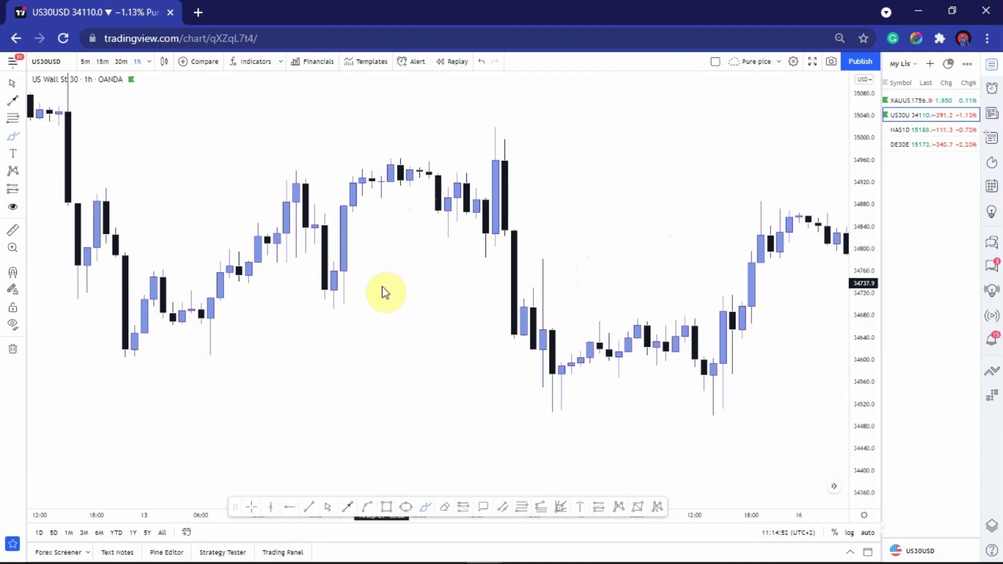
scroll(368, 290, down, 1)
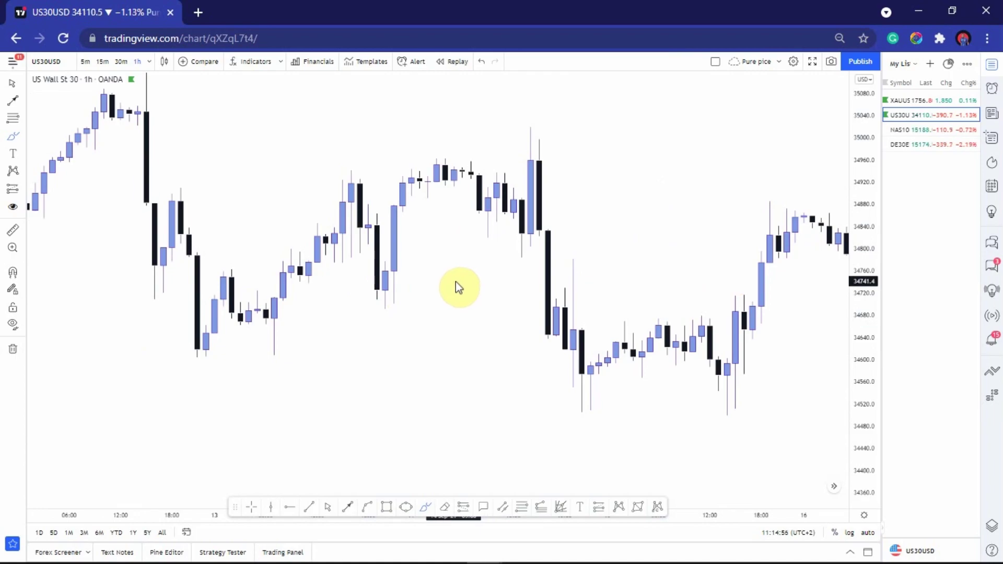
drag(871, 197, 867, 249)
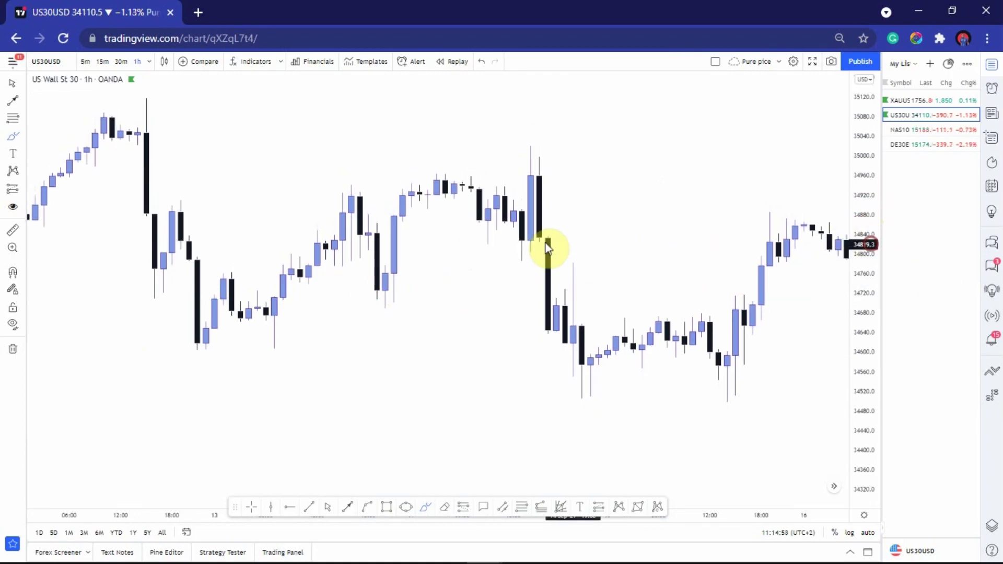
scroll(474, 205, up, 2)
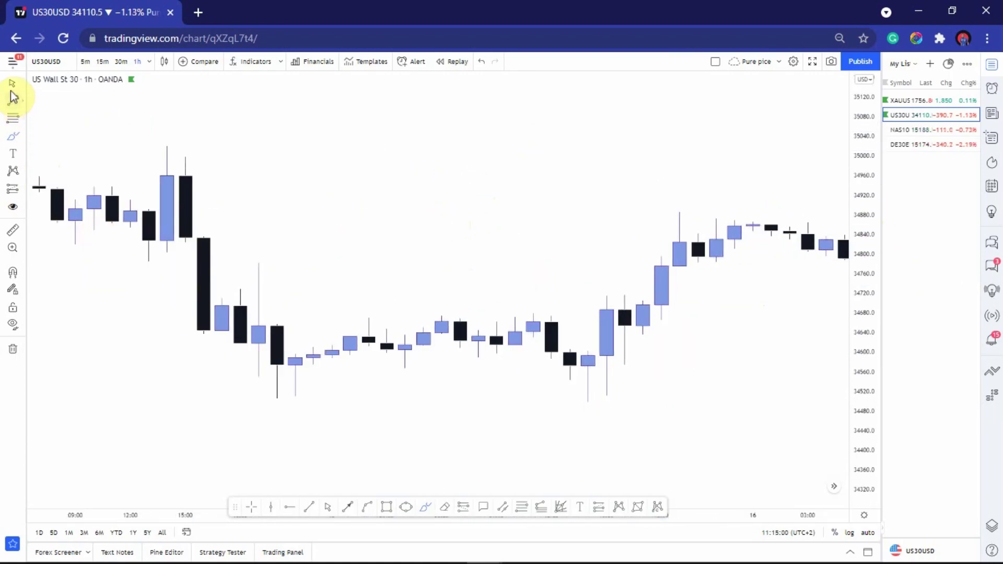
drag(76, 163, 671, 267)
drag(847, 337, 822, 94)
drag(683, 300, 541, 165)
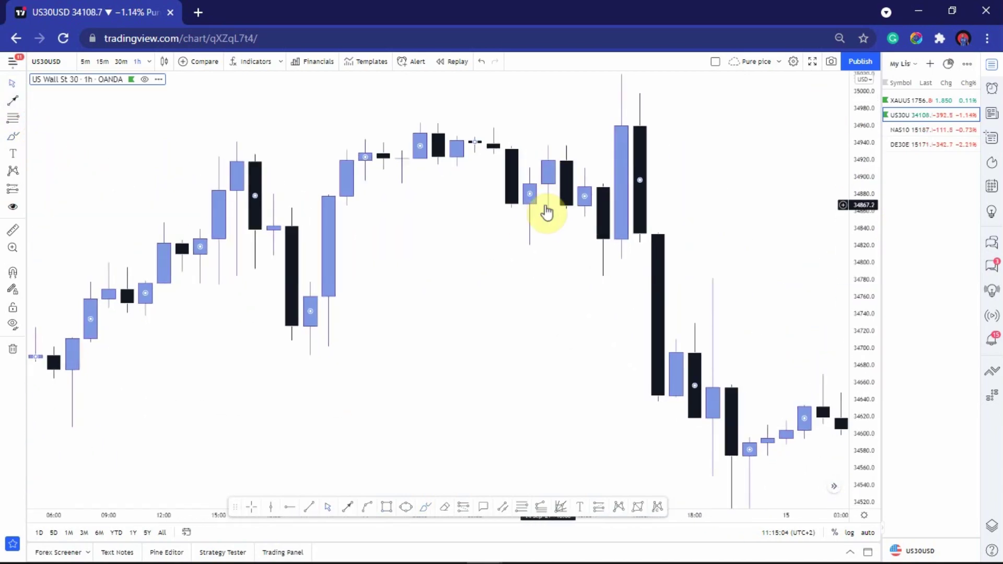
Step: Brush short levels near 34865 and 34940, a price-following curve, a loop, and a slanted mark above
click(425, 508)
drag(495, 204, 530, 201)
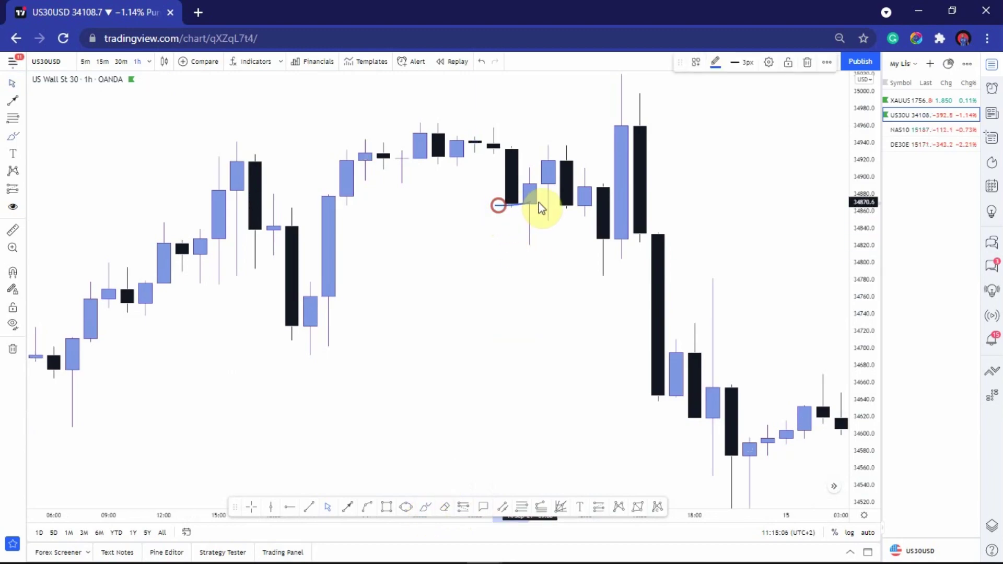
drag(536, 144, 567, 141)
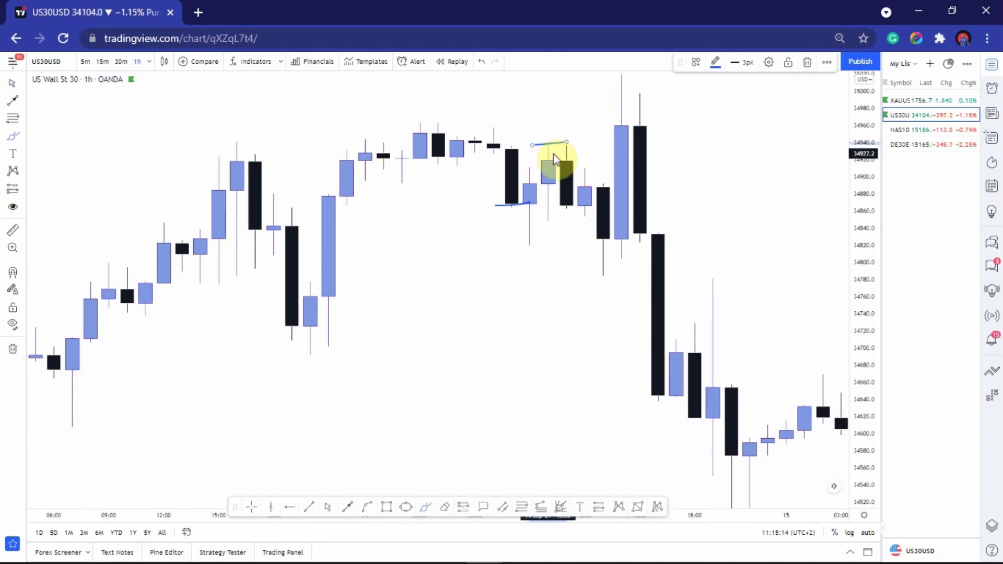
mouse_move(515, 211)
mouse_down()
mouse_move(557, 156)
mouse_move(603, 221)
mouse_up()
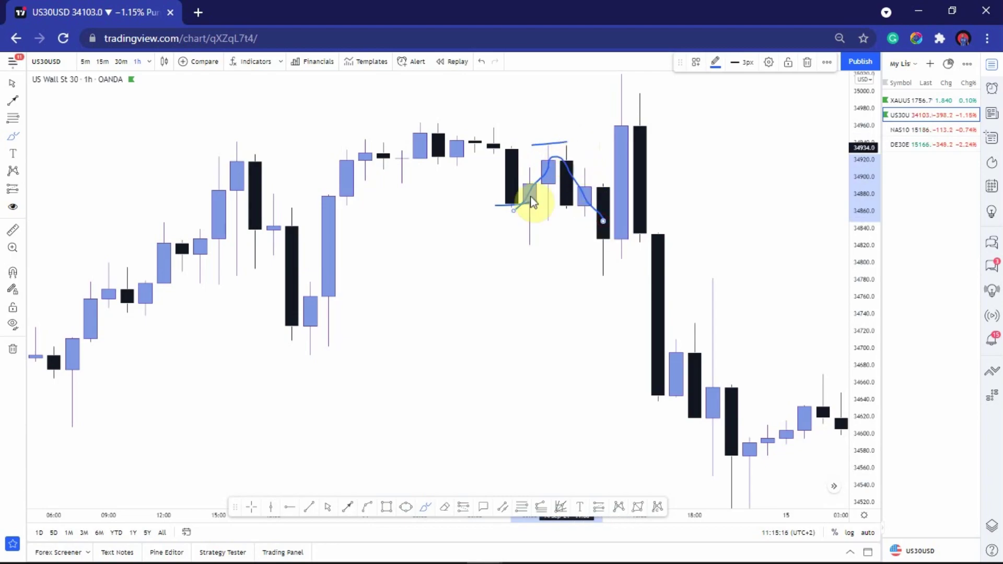
drag(525, 201, 528, 233)
click(525, 93)
drag(539, 101, 585, 131)
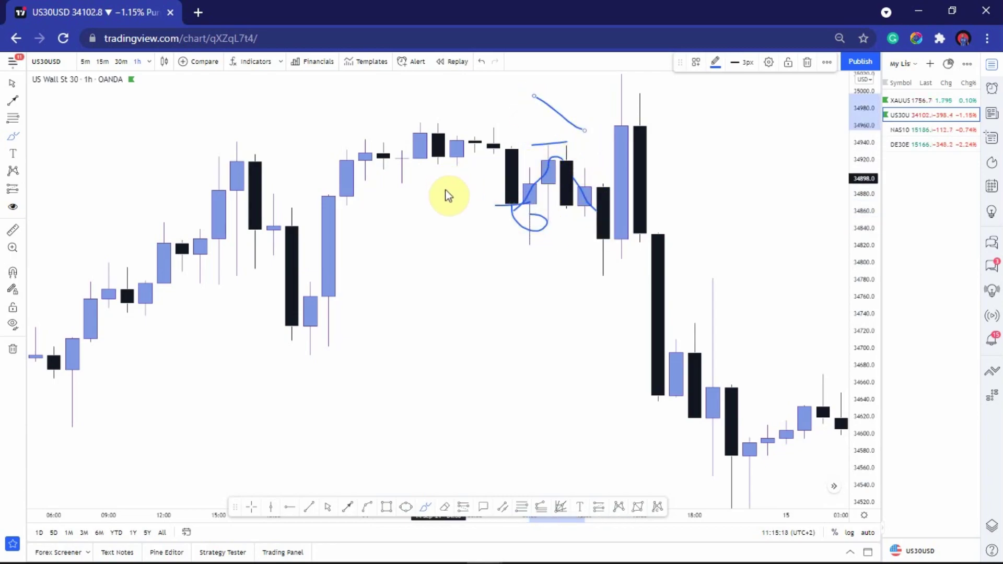
drag(479, 224, 530, 241)
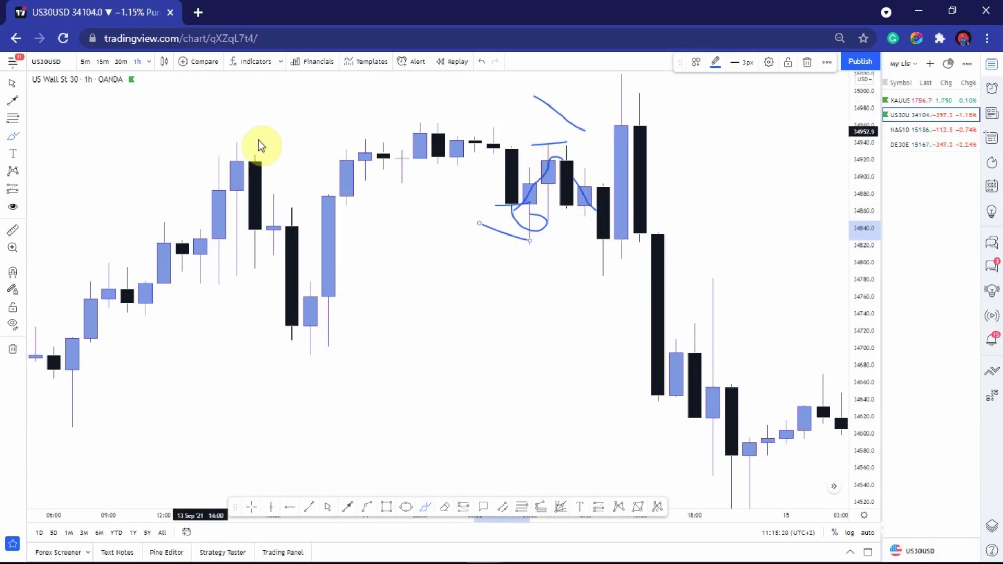
Step: Reframe the chart by panning and compressing the price scale
drag(258, 146, 394, 235)
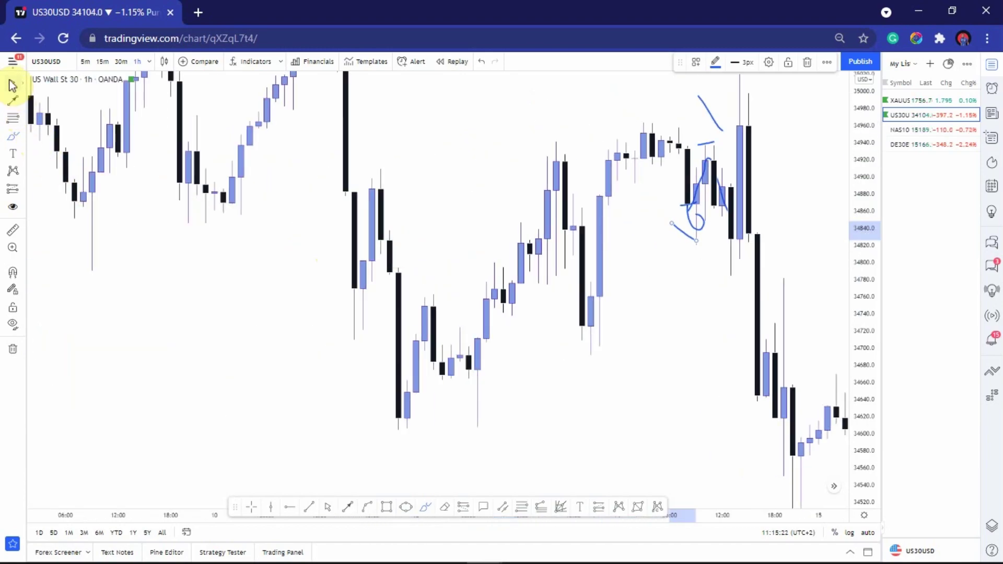
drag(870, 115, 890, 197)
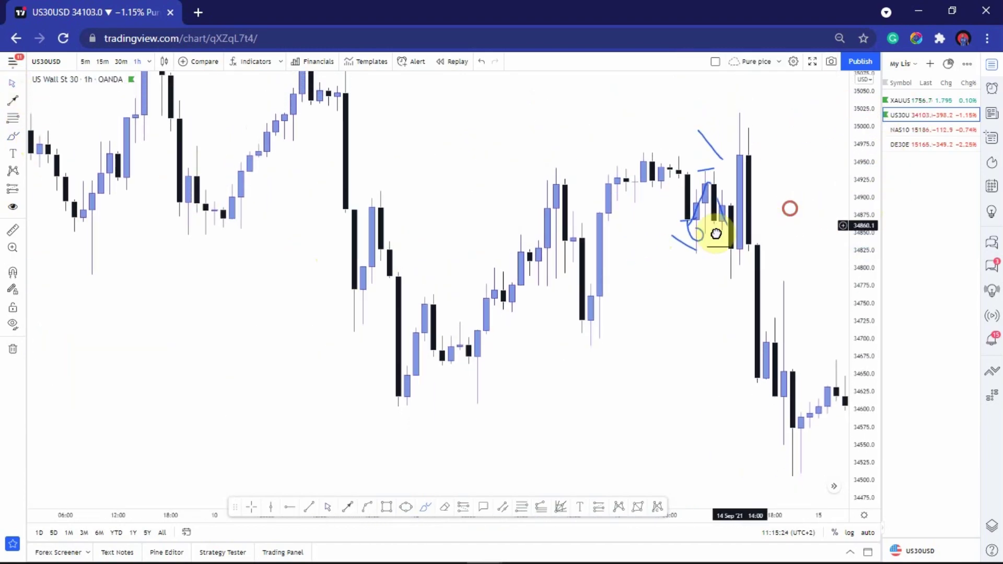
drag(711, 231, 582, 254)
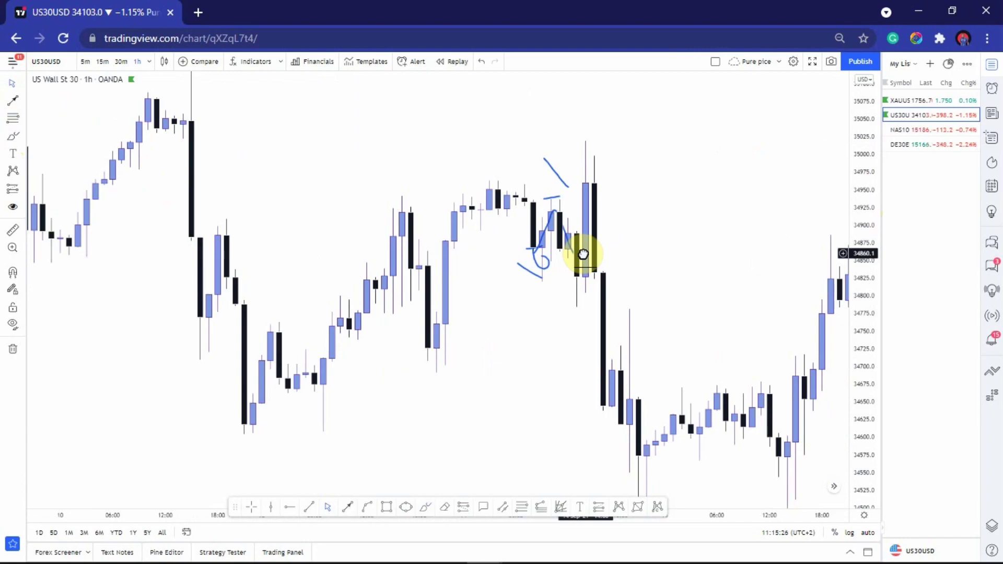
drag(583, 254, 593, 261)
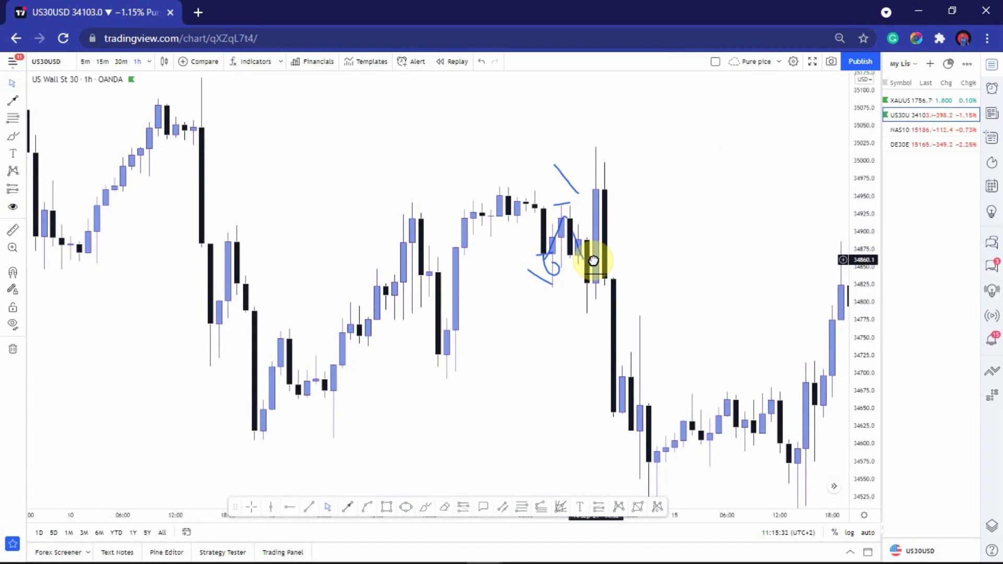
drag(593, 260, 645, 315)
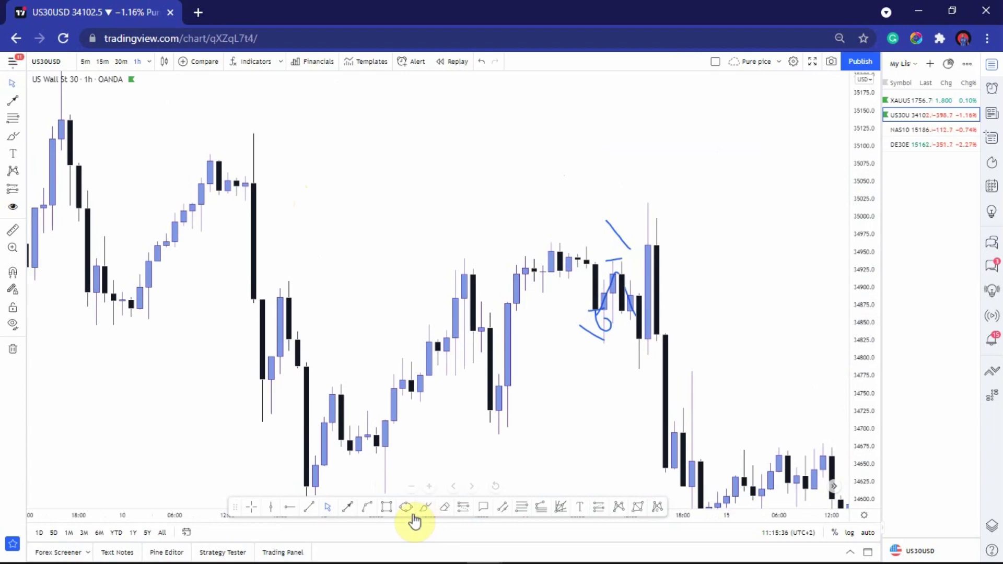
Step: Place a horizontal line at the 10 Sep peak and raise it to 35079.4
click(289, 506)
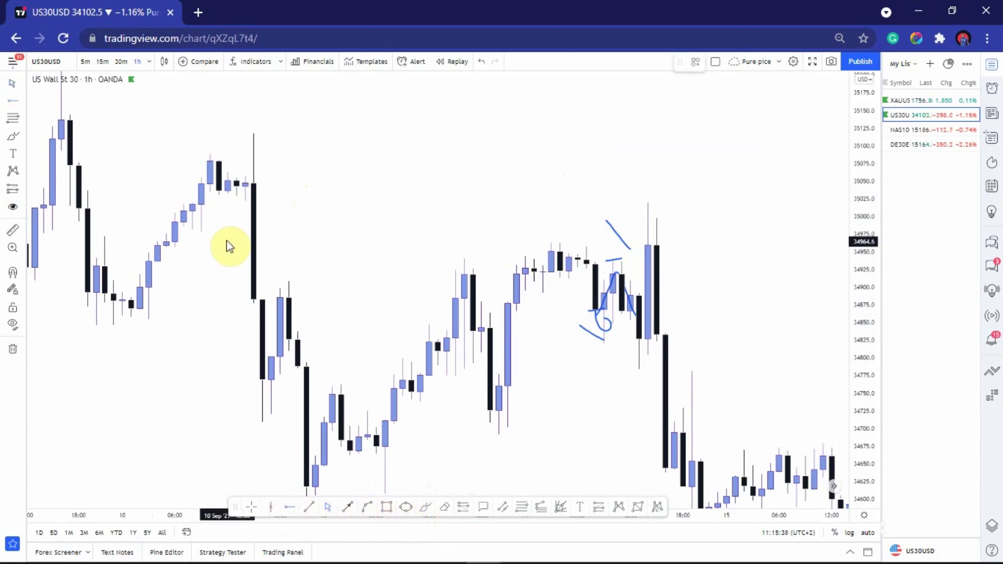
click(197, 164)
drag(382, 245, 347, 240)
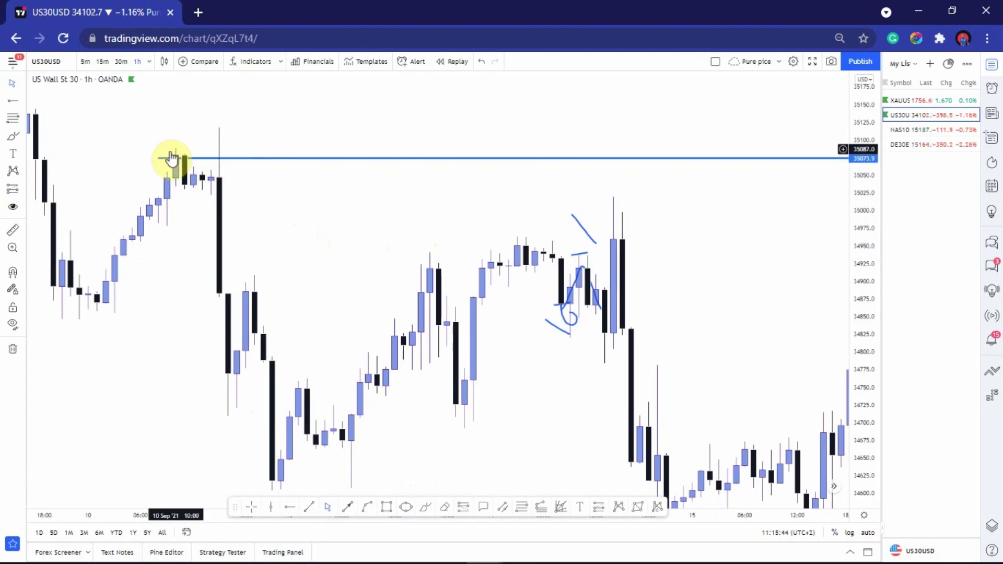
drag(173, 157, 180, 155)
click(375, 507)
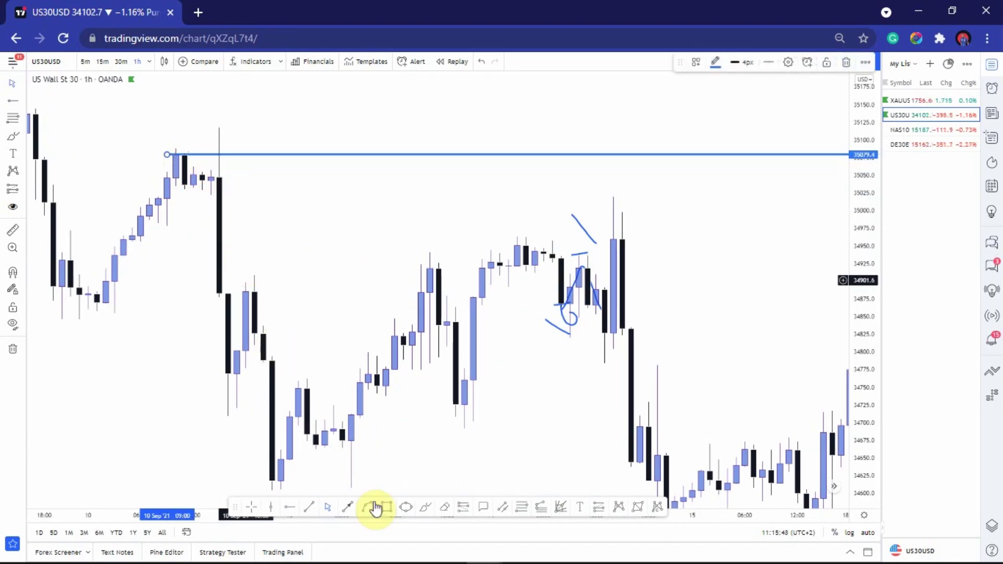
Step: Brush-circle the 10 Sep peak candles at 35079, hook below them, and trace along the level
click(427, 511)
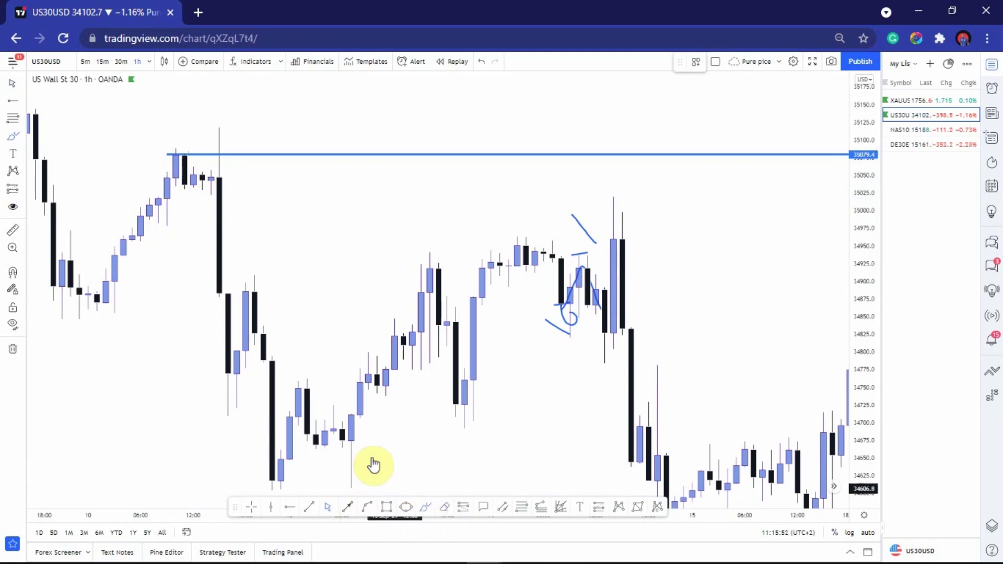
drag(202, 184, 226, 155)
mouse_move(232, 189)
mouse_down()
mouse_move(228, 148)
mouse_move(259, 206)
mouse_move(259, 238)
mouse_move(272, 219)
mouse_up()
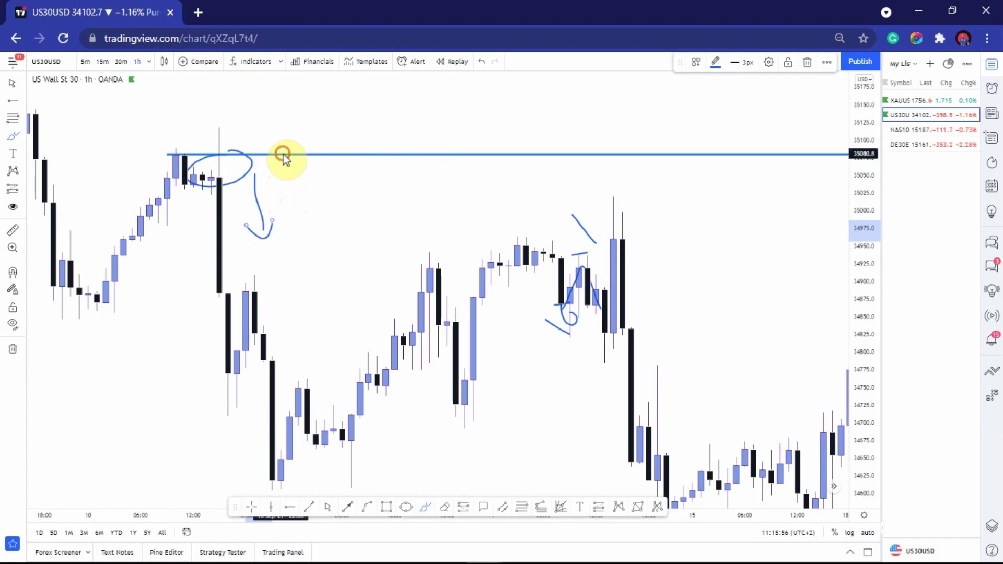
drag(284, 153, 634, 158)
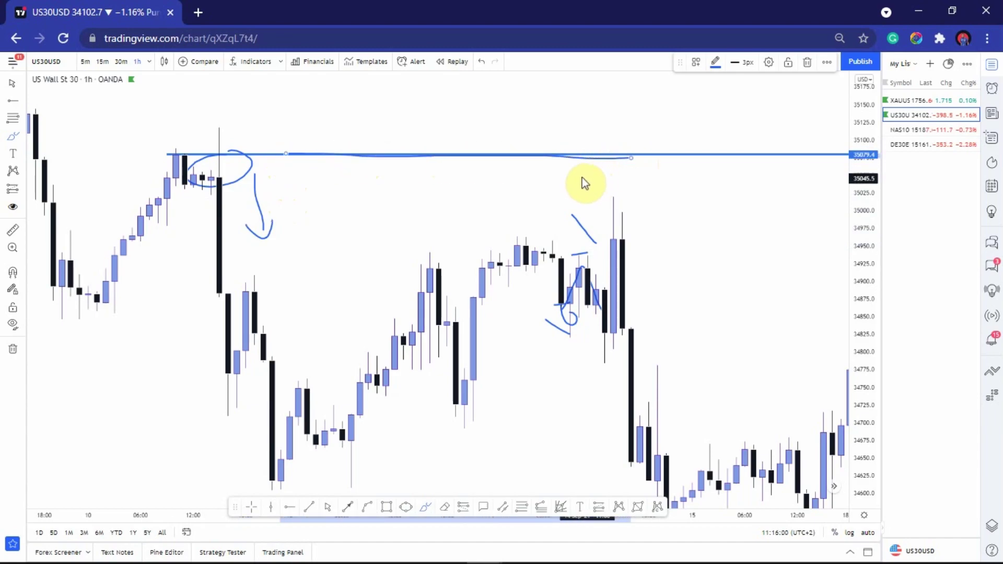
mouse_move(278, 138)
mouse_down()
mouse_move(206, 179)
mouse_move(198, 150)
mouse_up()
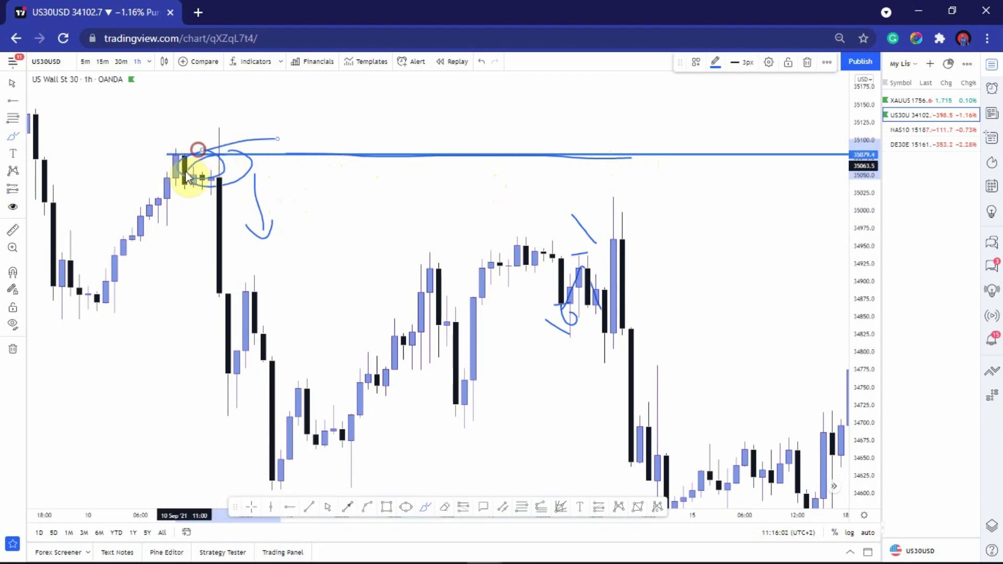
click(9, 85)
drag(541, 287, 560, 265)
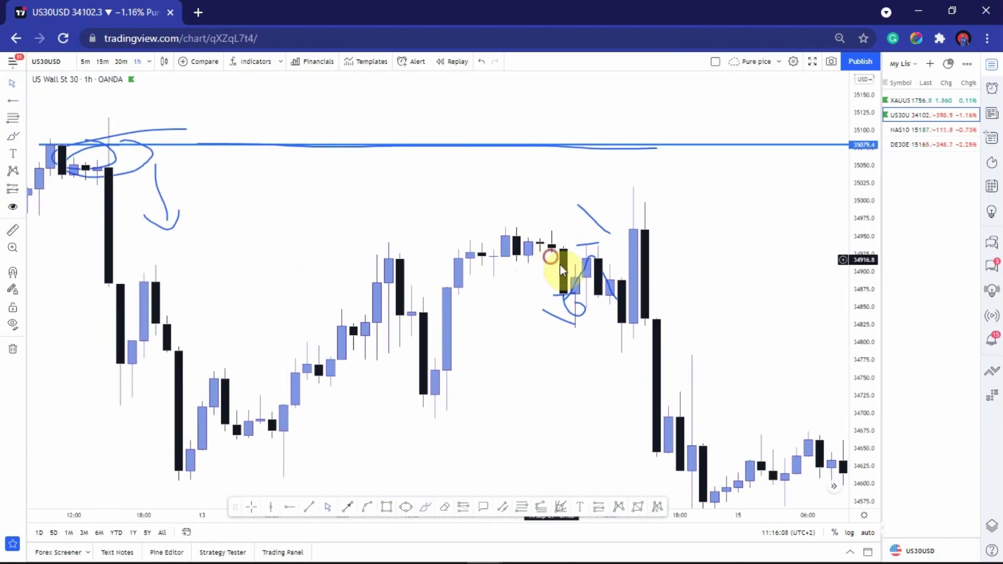
scroll(568, 274, down, 1)
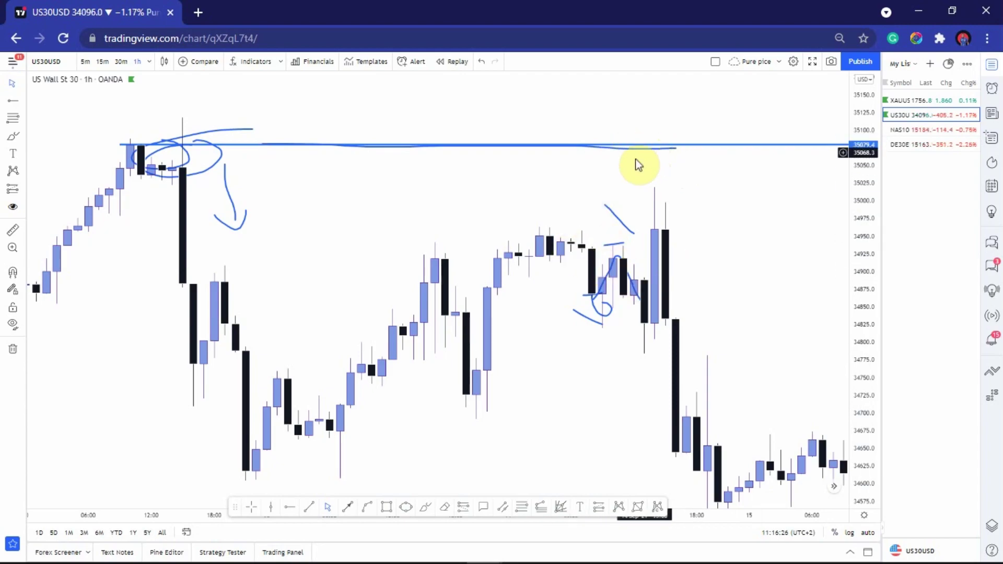
scroll(498, 284, up, 2)
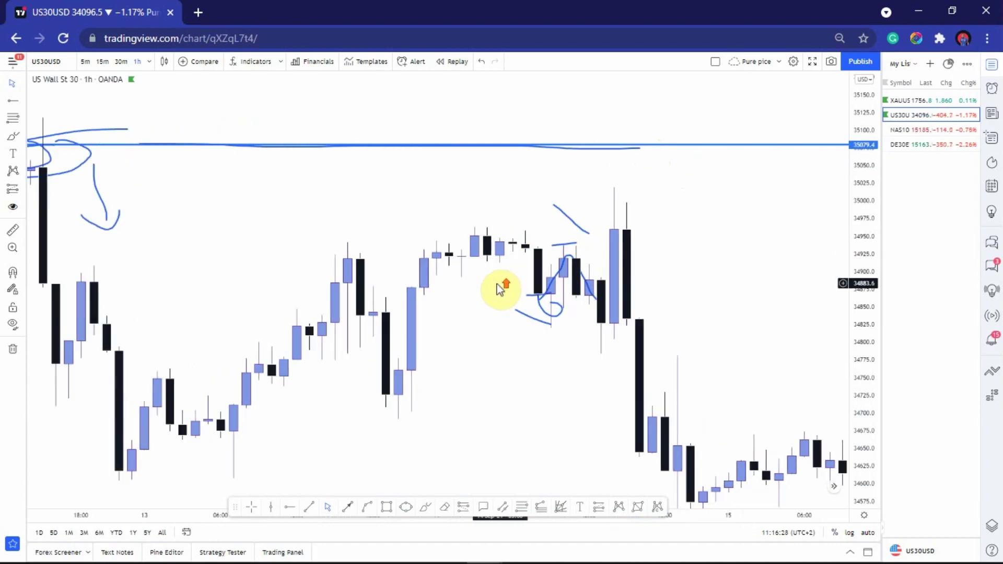
drag(481, 242, 459, 206)
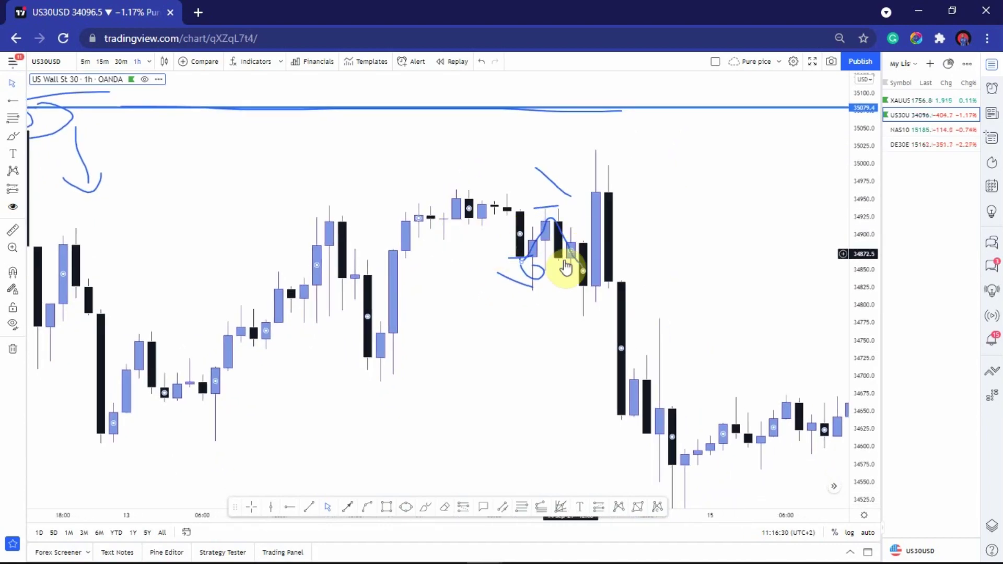
scroll(566, 258, right, 2)
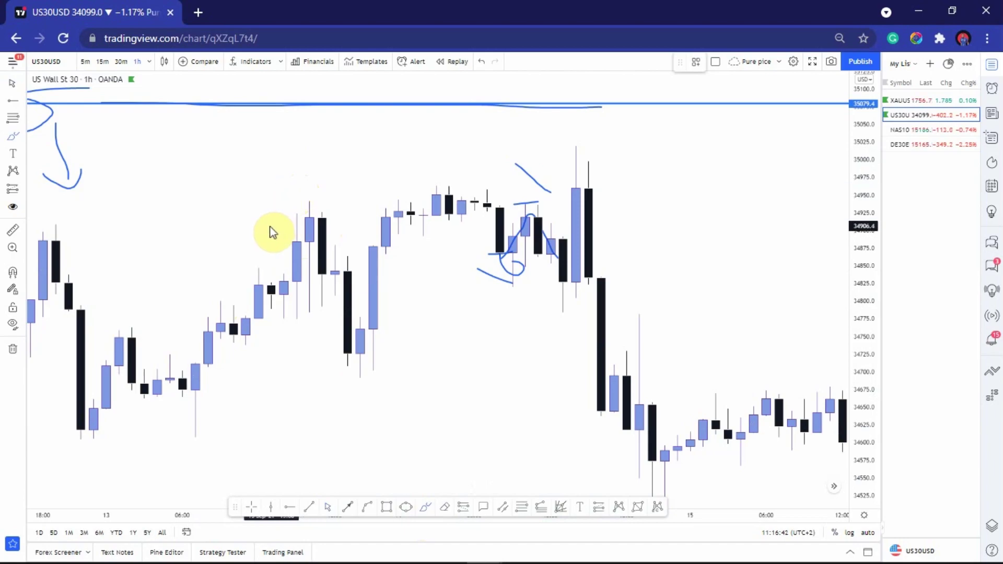
scroll(270, 231, left, 3)
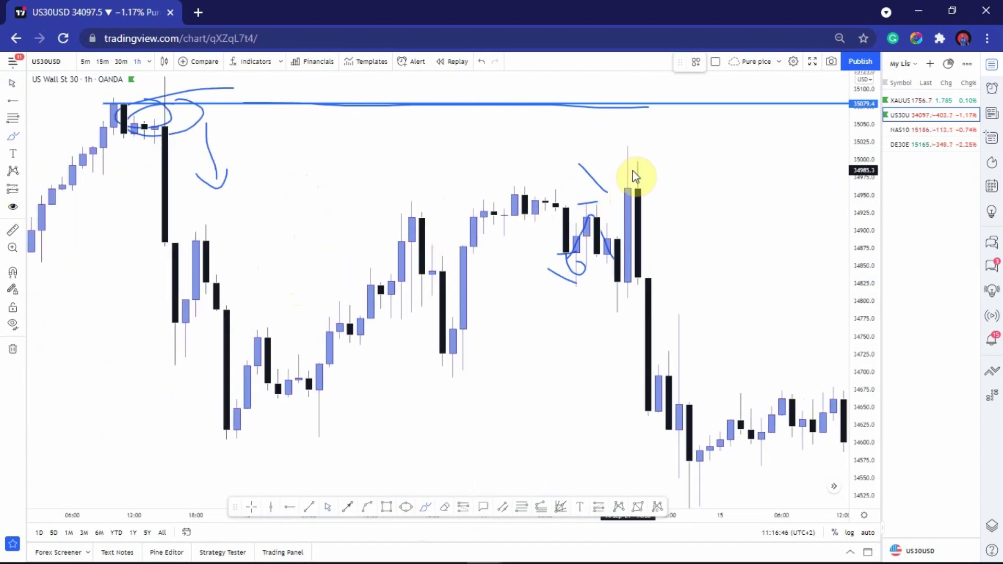
Step: Loop the tall spike candle near 35000 and handwrite 'over' beneath the 35079 level
mouse_move(624, 149)
mouse_down()
mouse_move(682, 177)
mouse_move(658, 151)
mouse_up()
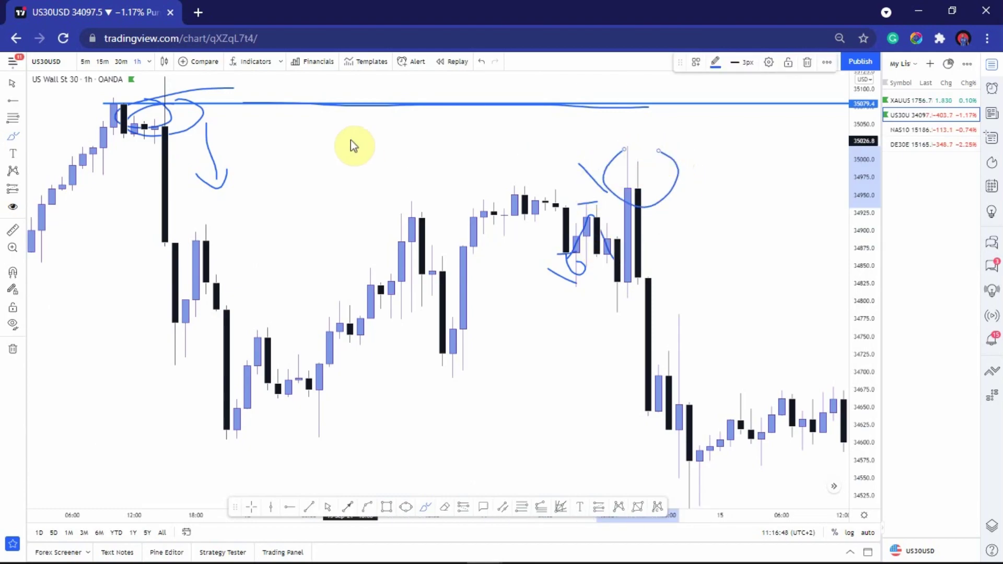
mouse_move(347, 137)
mouse_down()
mouse_move(439, 148)
mouse_move(462, 139)
mouse_move(413, 147)
mouse_up()
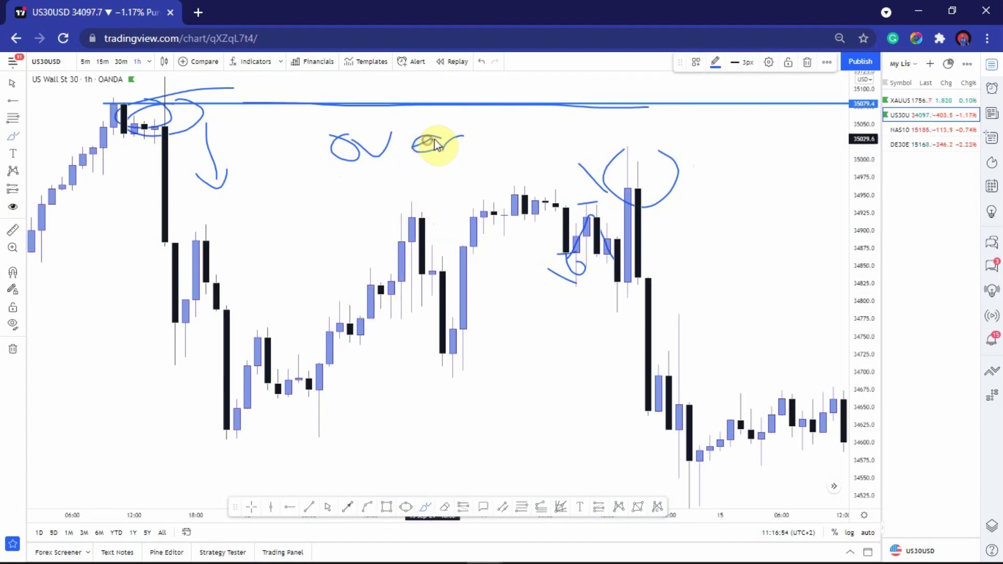
click(10, 87)
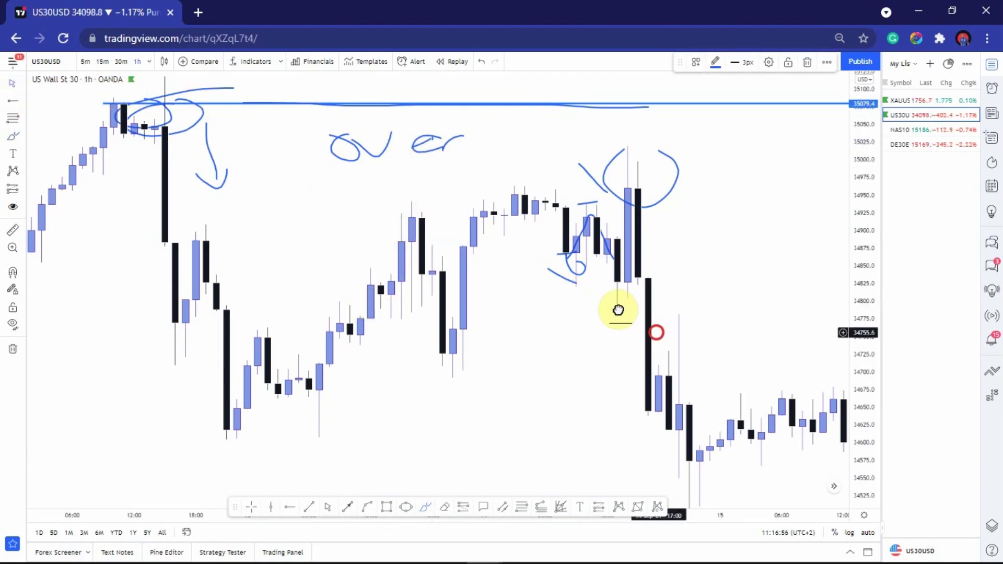
drag(615, 309, 331, 174)
drag(450, 271, 465, 327)
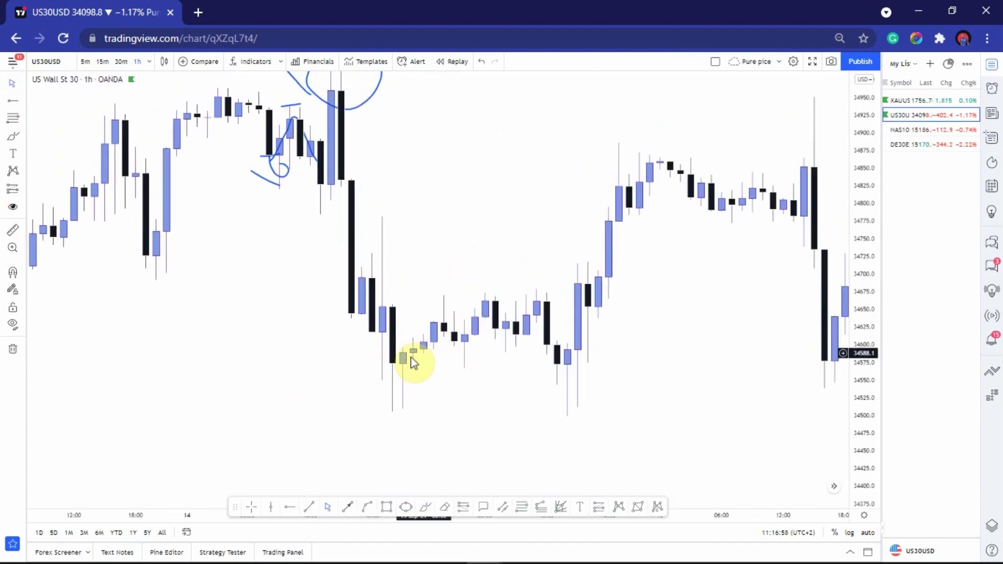
Step: Brush-circle the 34525 low wicks, add an X beside them, and sketch extra strokes nearby
click(414, 509)
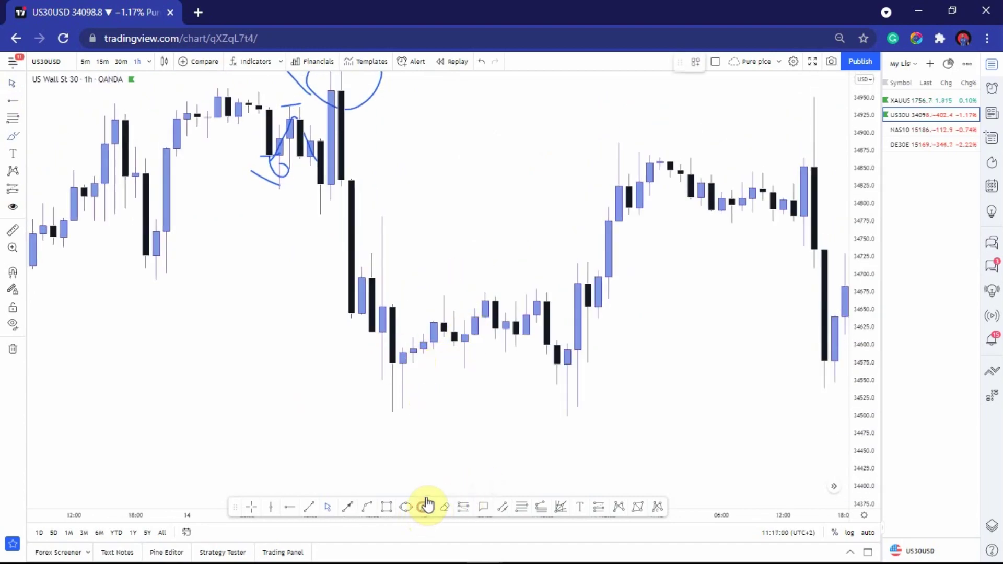
mouse_move(425, 305)
mouse_down()
mouse_move(443, 334)
mouse_move(486, 360)
mouse_up()
mouse_move(580, 362)
mouse_down()
mouse_move(597, 362)
mouse_move(581, 364)
mouse_up()
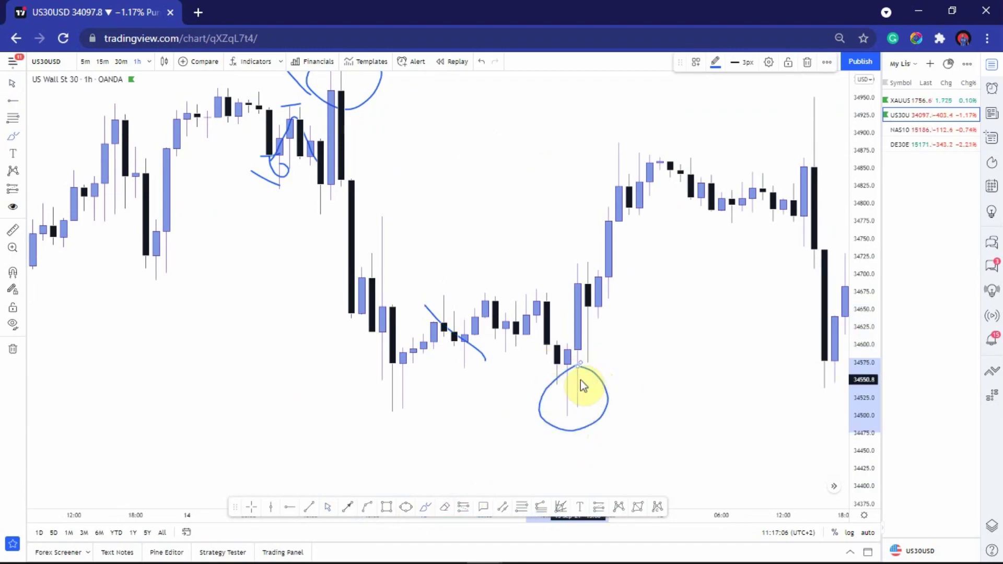
mouse_move(662, 388)
mouse_down()
mouse_move(701, 413)
mouse_move(699, 384)
mouse_up()
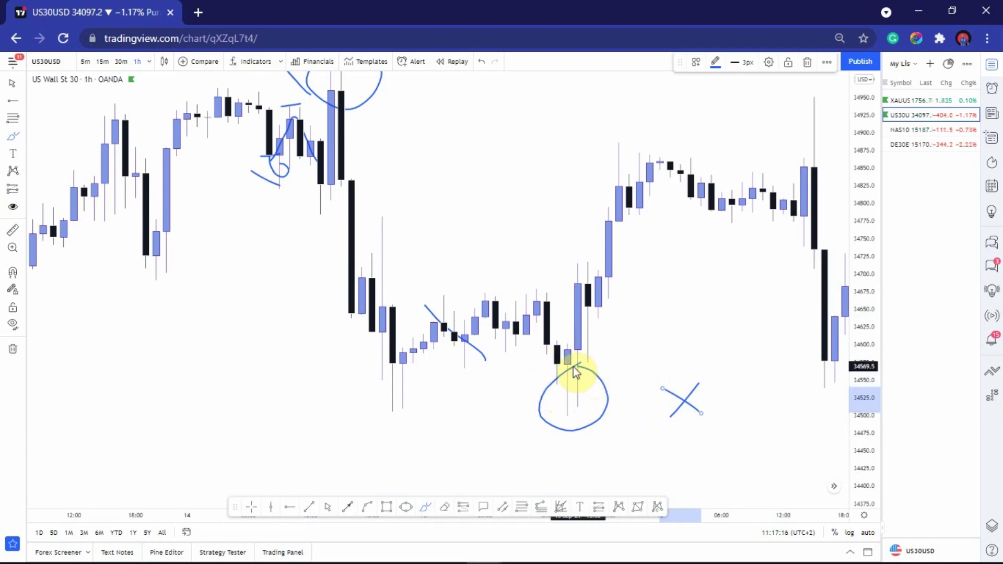
drag(517, 333, 558, 386)
mouse_move(518, 392)
mouse_down()
mouse_move(555, 412)
mouse_move(596, 405)
mouse_move(568, 370)
mouse_up()
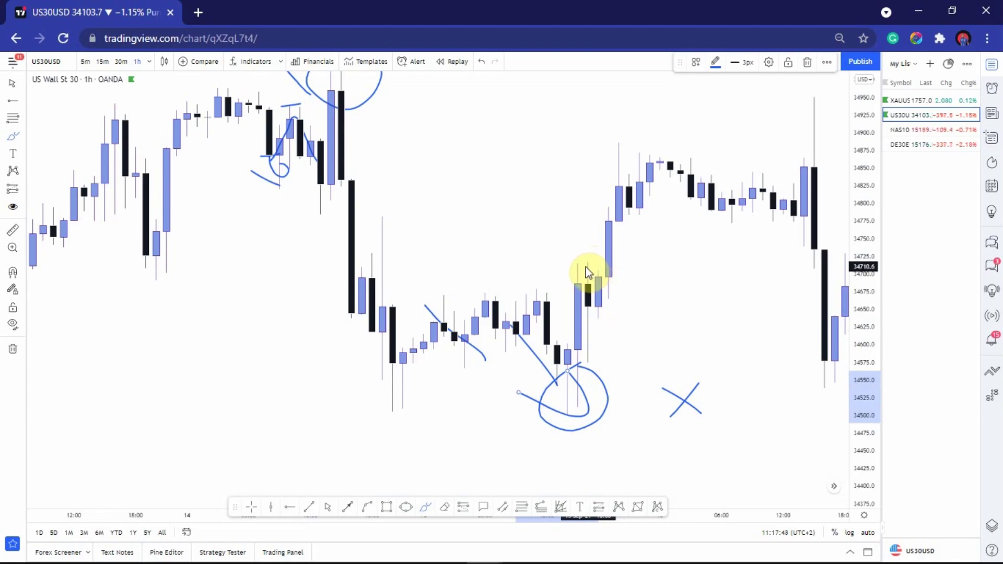
drag(564, 308, 618, 303)
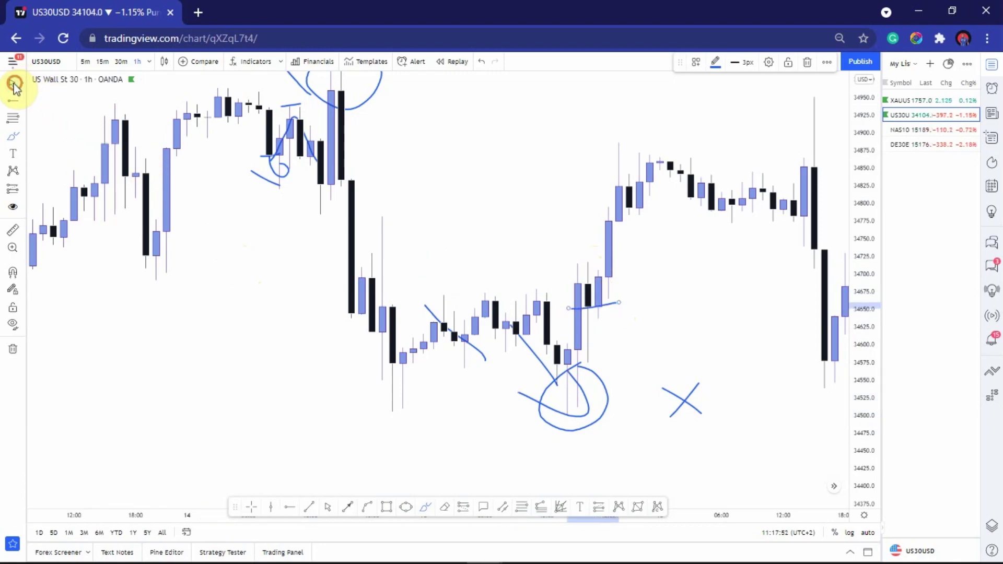
drag(552, 212, 393, 223)
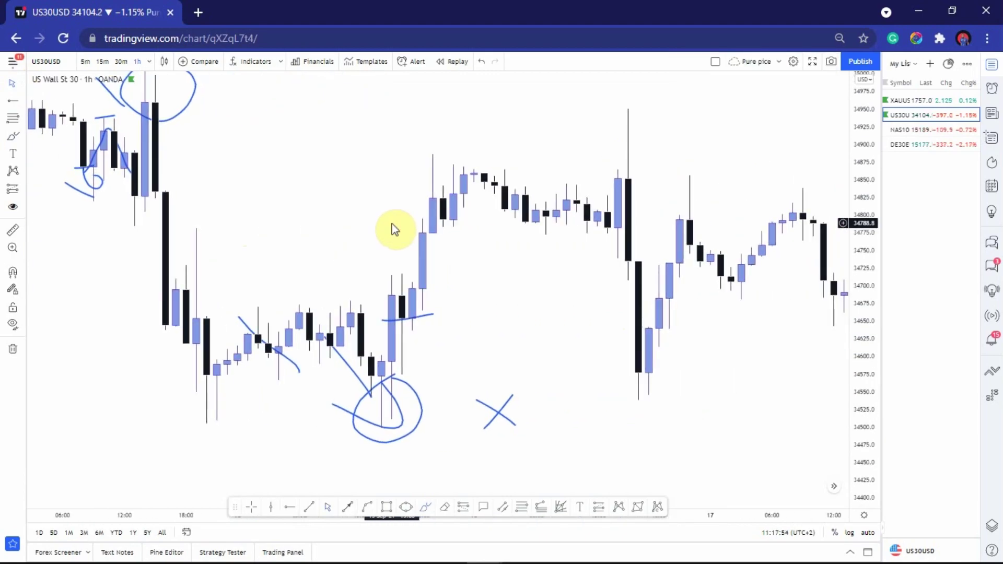
drag(504, 222, 479, 217)
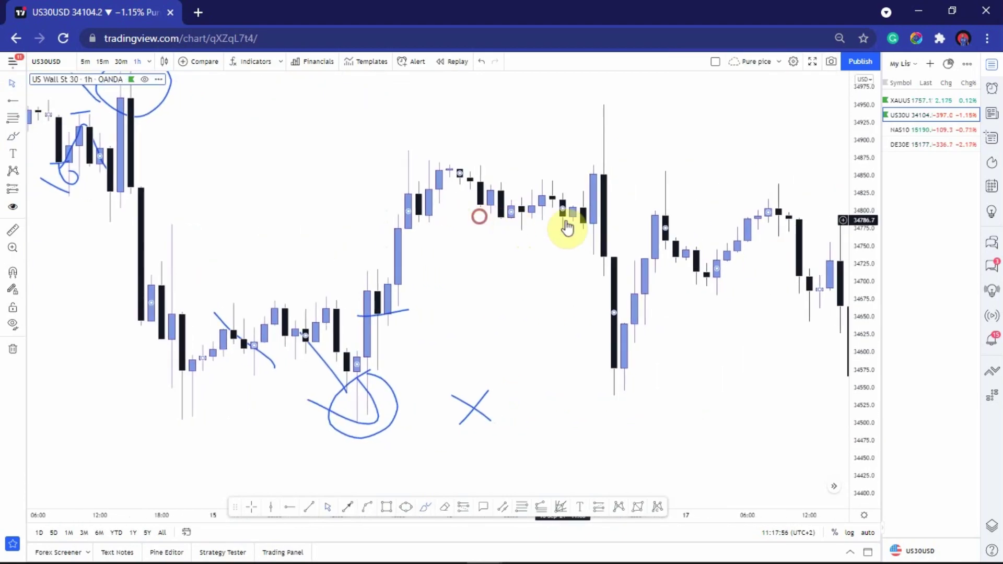
drag(567, 228, 618, 275)
drag(863, 188, 861, 253)
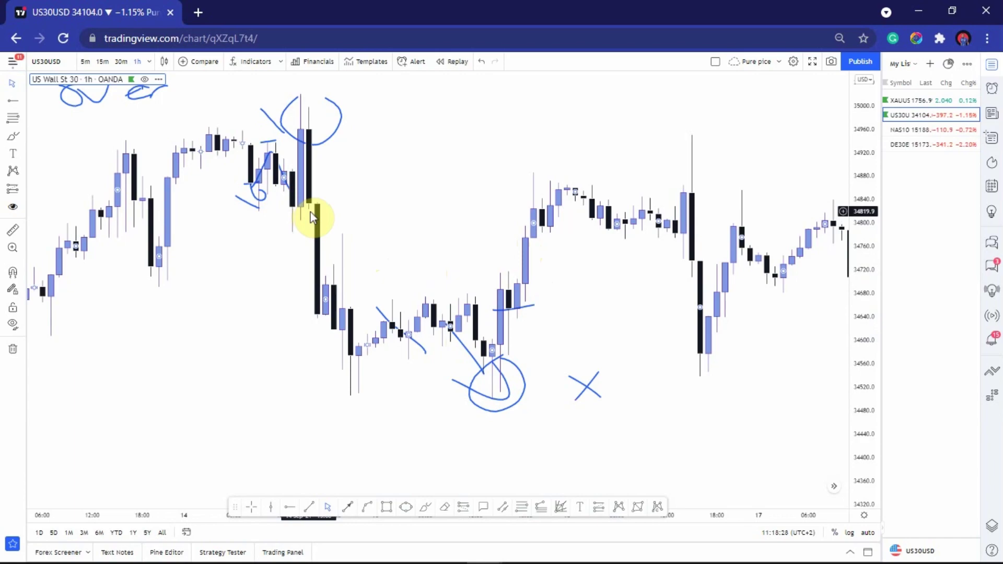
drag(413, 326, 569, 366)
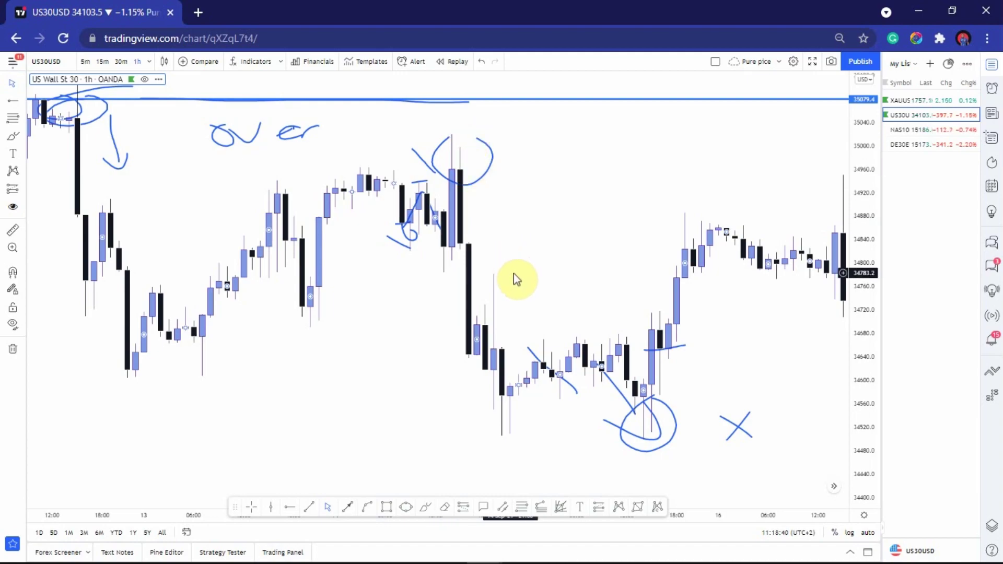
drag(677, 287, 568, 261)
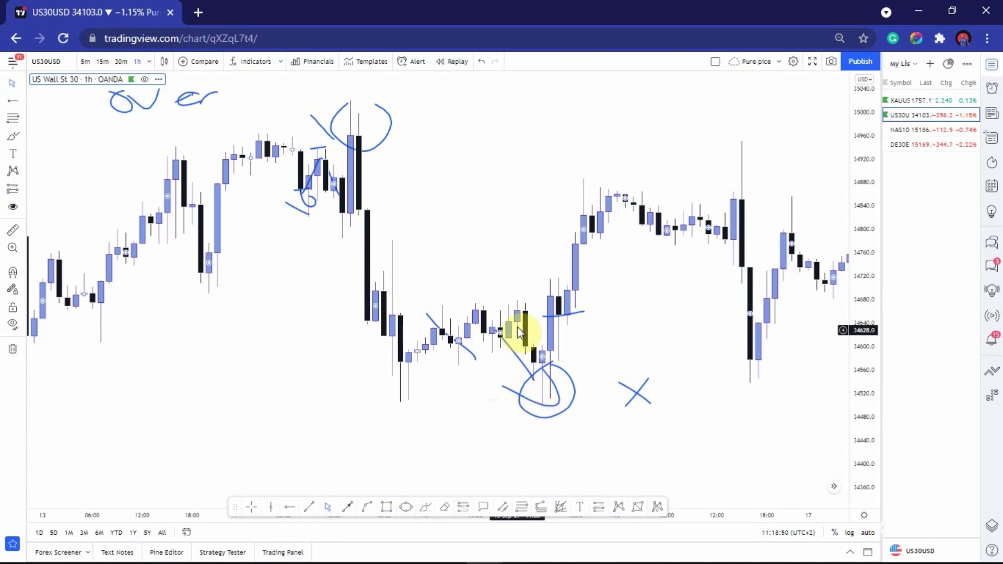
drag(526, 353, 509, 289)
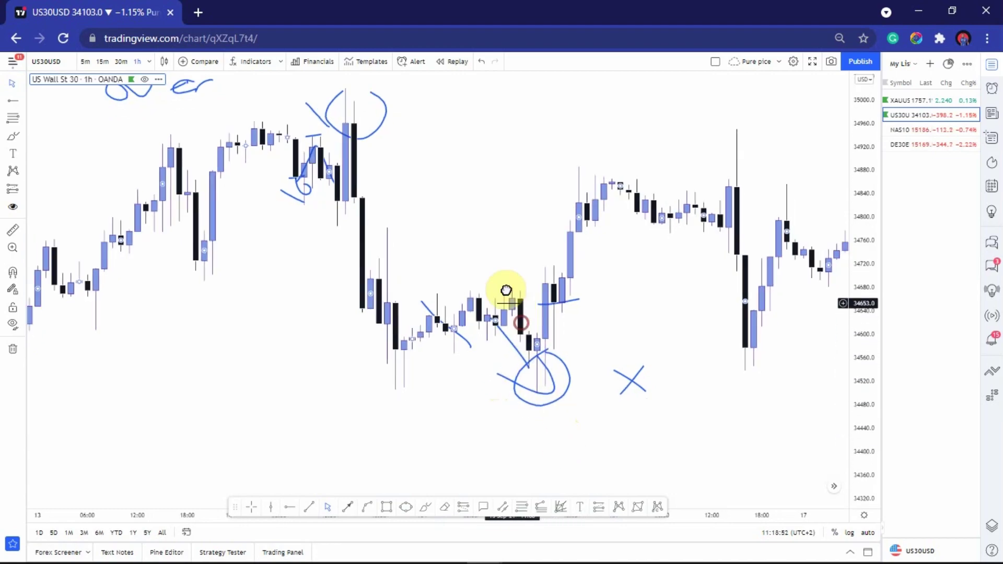
Step: Draw a blue arrow line from the rebound near 34645 up to the highs near 34880
click(348, 507)
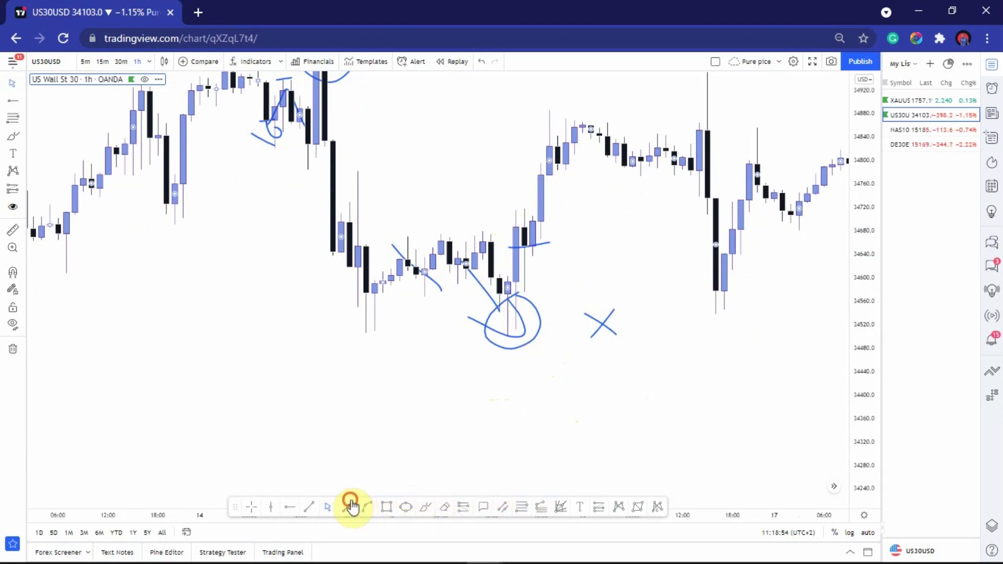
mouse_move(499, 251)
mouse_down()
mouse_move(598, 410)
mouse_move(582, 403)
mouse_up()
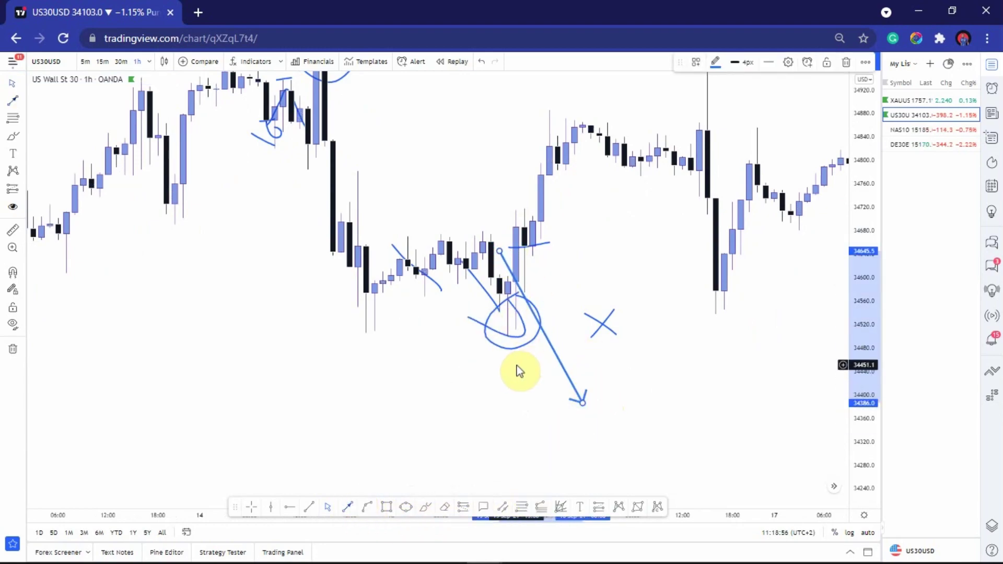
click(581, 403)
drag(586, 377, 574, 101)
click(596, 280)
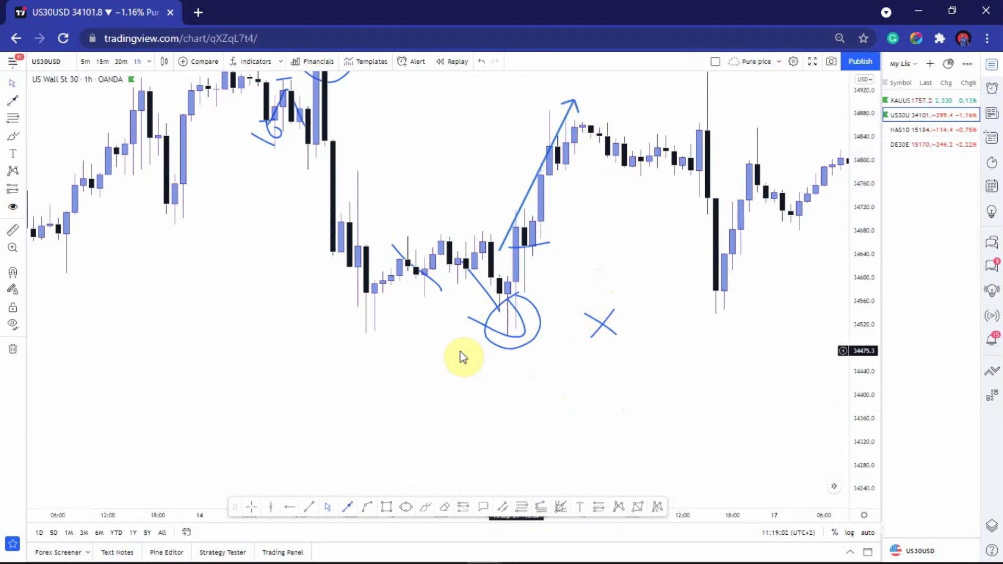